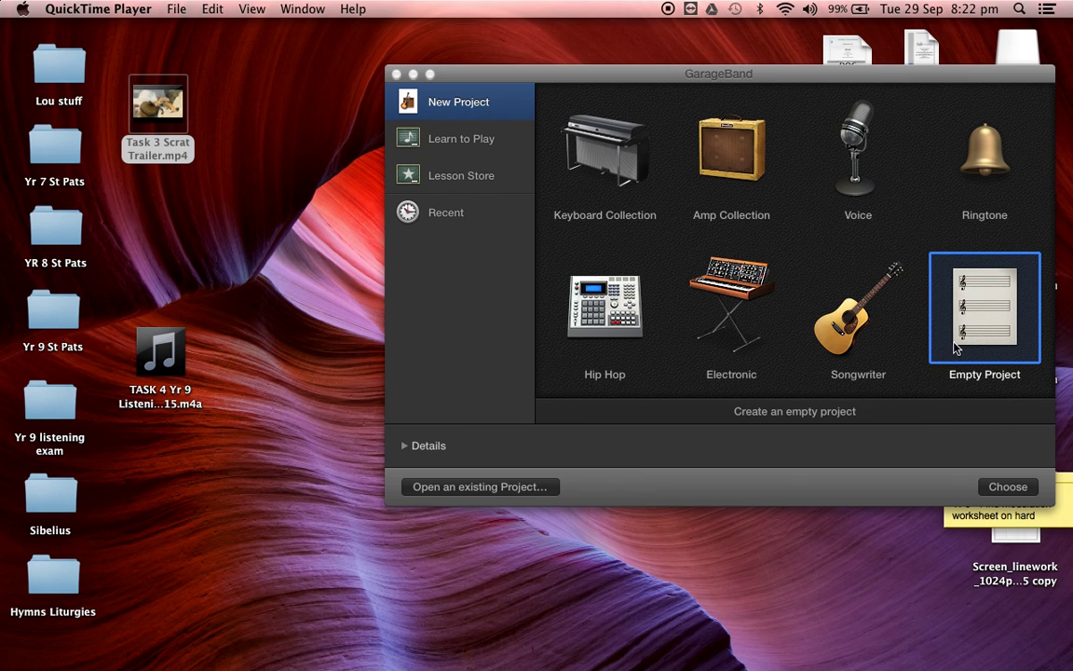
Start an empty project containing one Classic Electric Piano software instrument track.
{"action": "left_click", "coordinate": [1008, 487]}
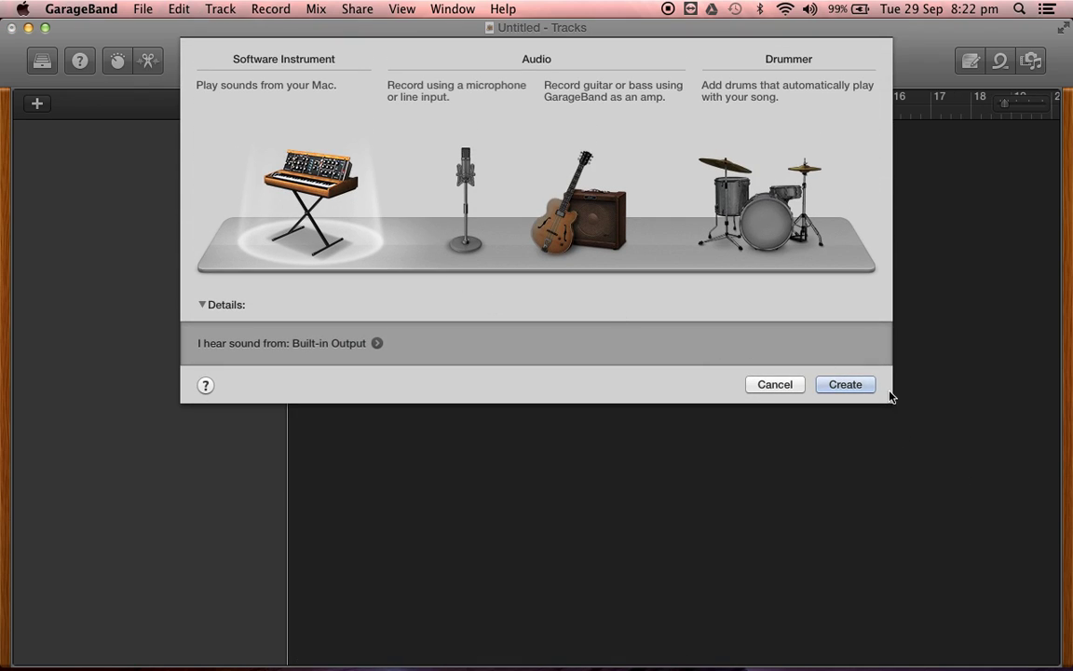
{"action": "left_click", "coordinate": [855, 384]}
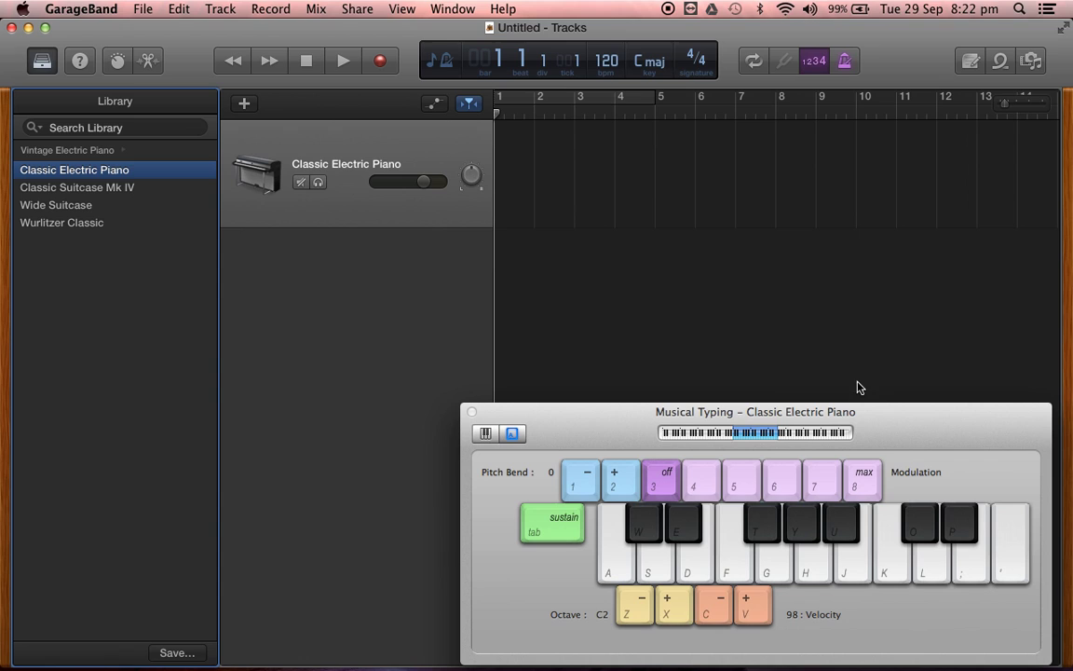
Close Musical Typing and import the Scrat trailer movie from the desktop into the tracks area.
{"action": "left_click", "coordinate": [472, 412]}
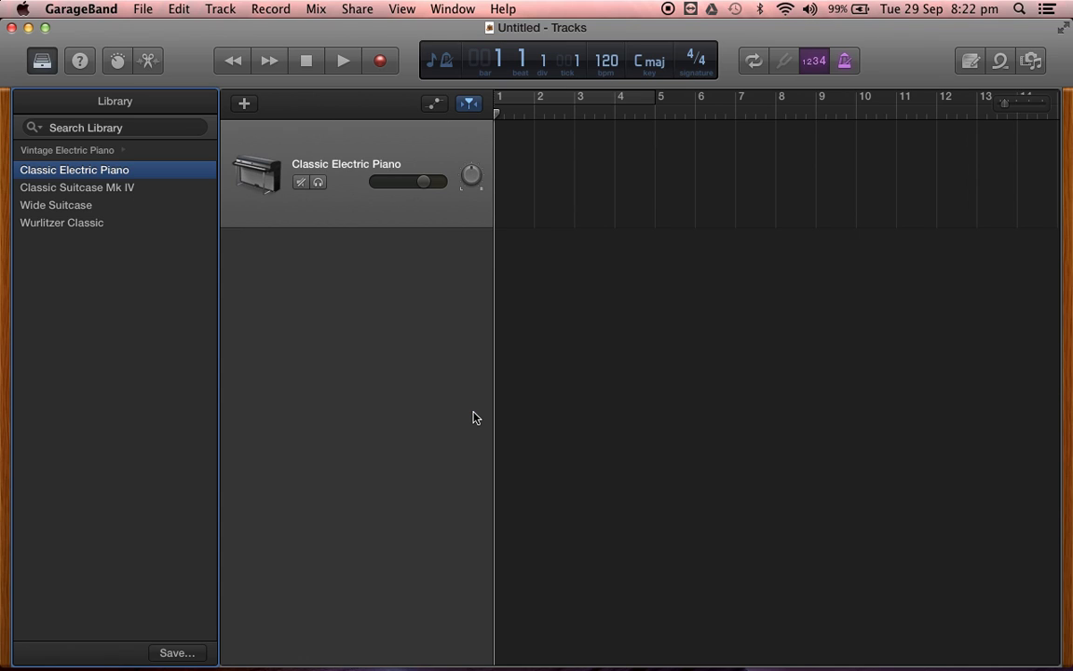
{"action": "left_click_drag", "start_coordinate": [114, 34], "coordinate": [326, 35]}
{"action": "mouse_move", "coordinate": [139, 108]}
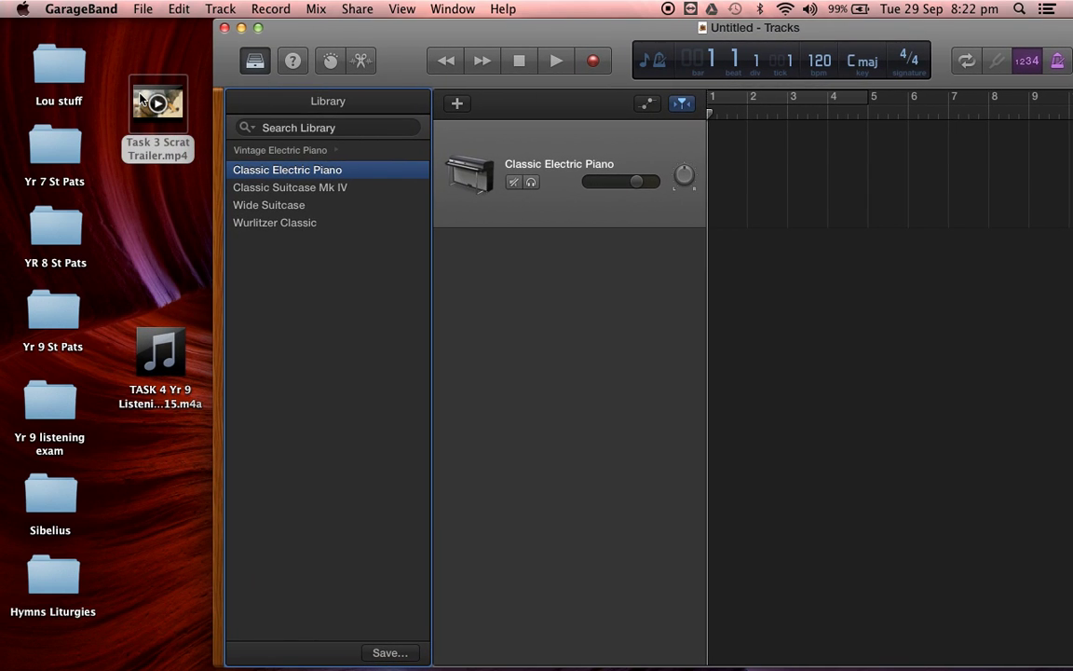
{"action": "left_click_drag", "start_coordinate": [140, 96], "coordinate": [757, 206]}
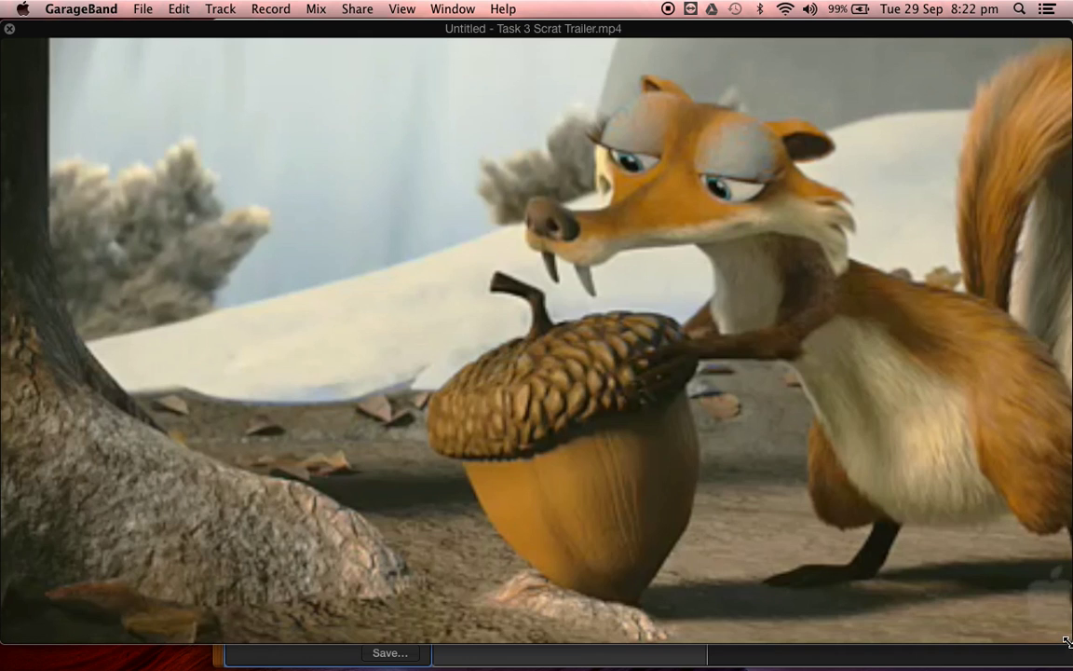
Shrink the video window and park it at lower left, then play the trailer once and return to start.
{"action": "left_click_drag", "start_coordinate": [1068, 641], "coordinate": [341, 232]}
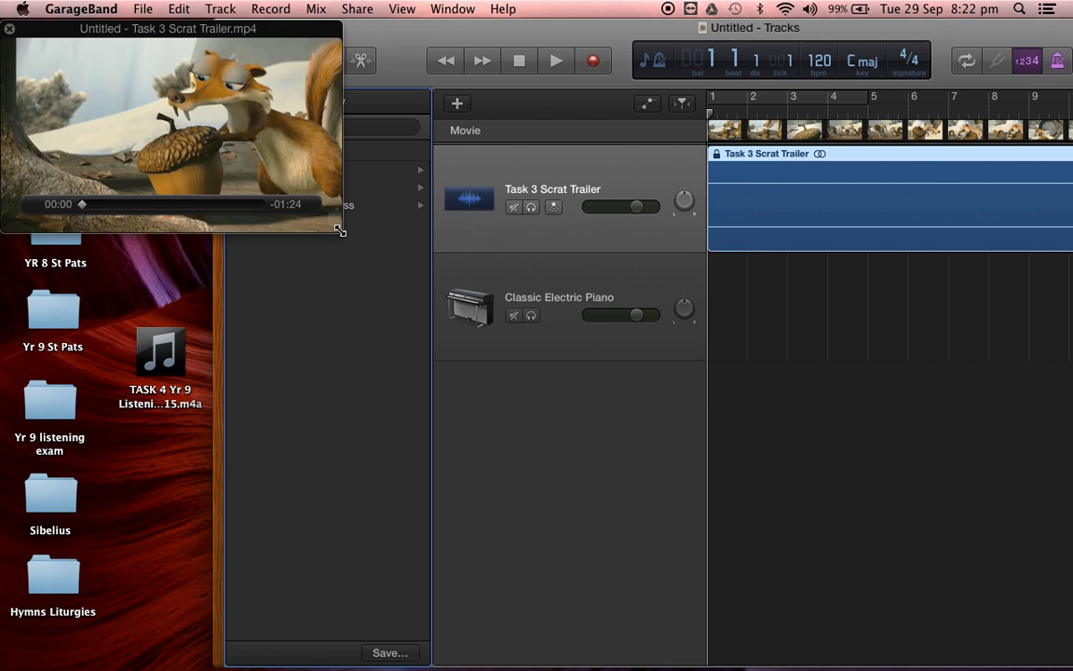
{"action": "left_click_drag", "start_coordinate": [135, 28], "coordinate": [194, 334]}
{"action": "left_click_drag", "start_coordinate": [347, 28], "coordinate": [150, 29]}
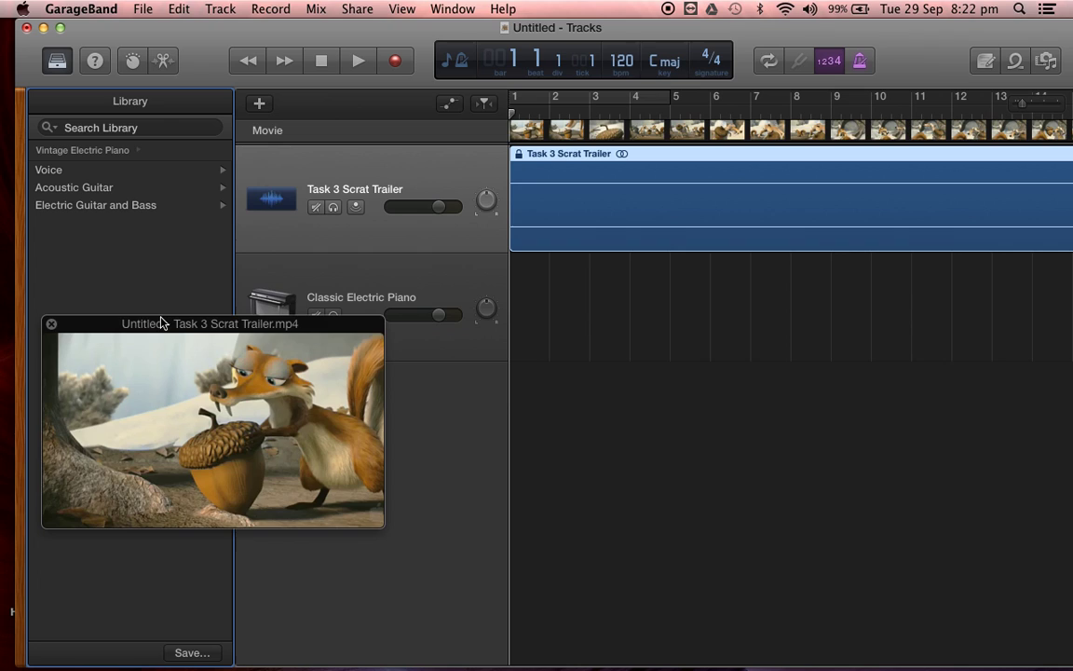
{"action": "left_click_drag", "start_coordinate": [160, 322], "coordinate": [142, 378]}
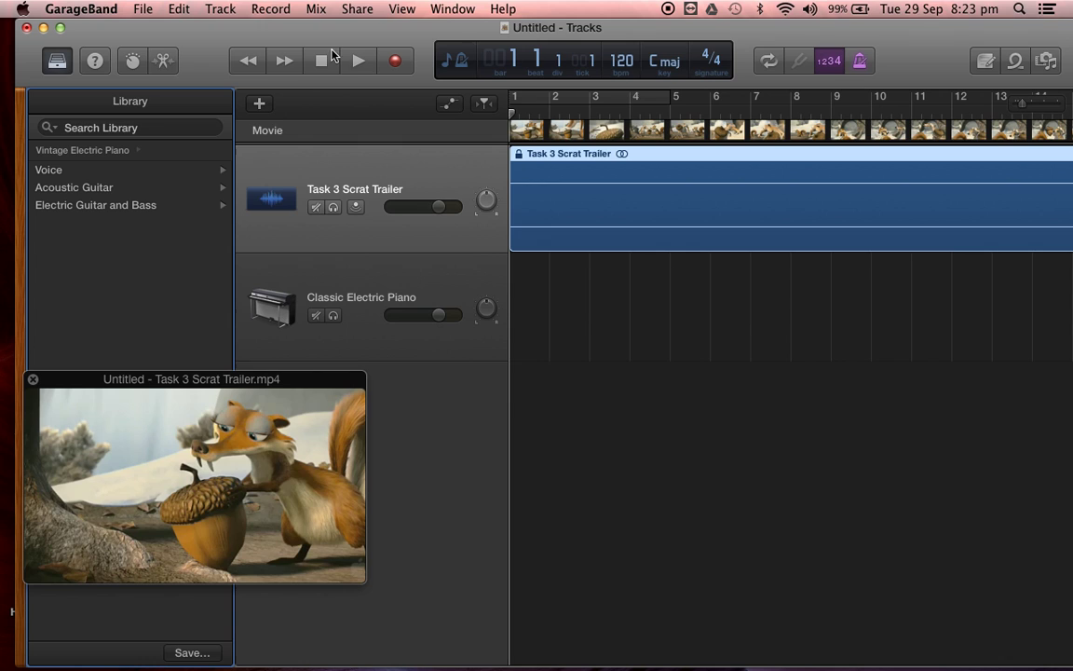
{"action": "left_click", "coordinate": [358, 61]}
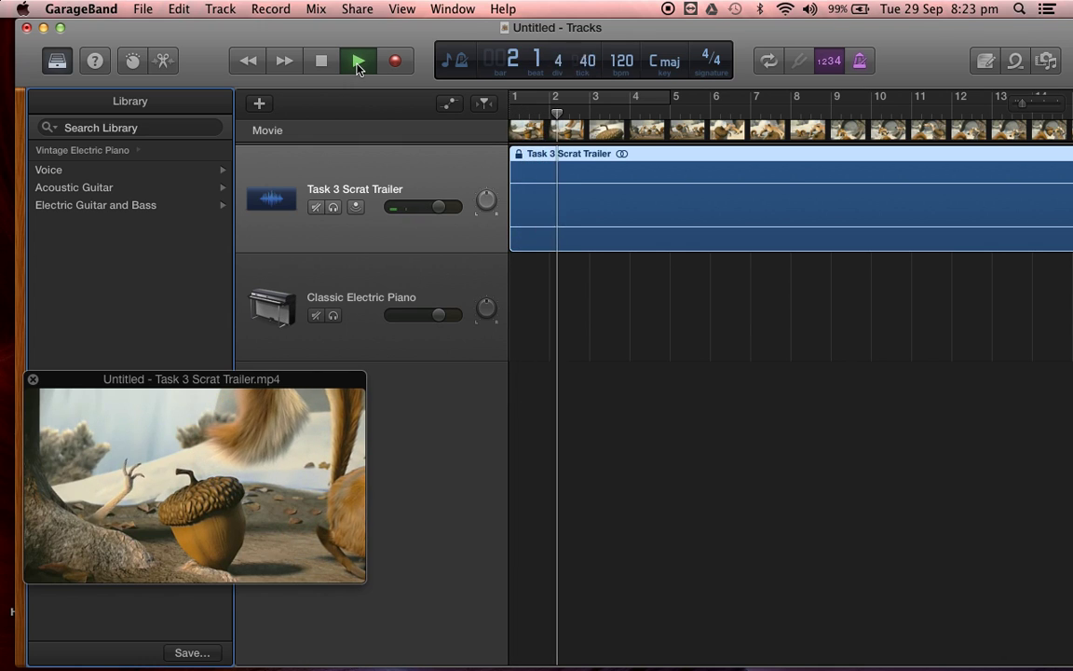
{"action": "left_click", "coordinate": [321, 61]}
{"action": "left_click", "coordinate": [320, 61]}
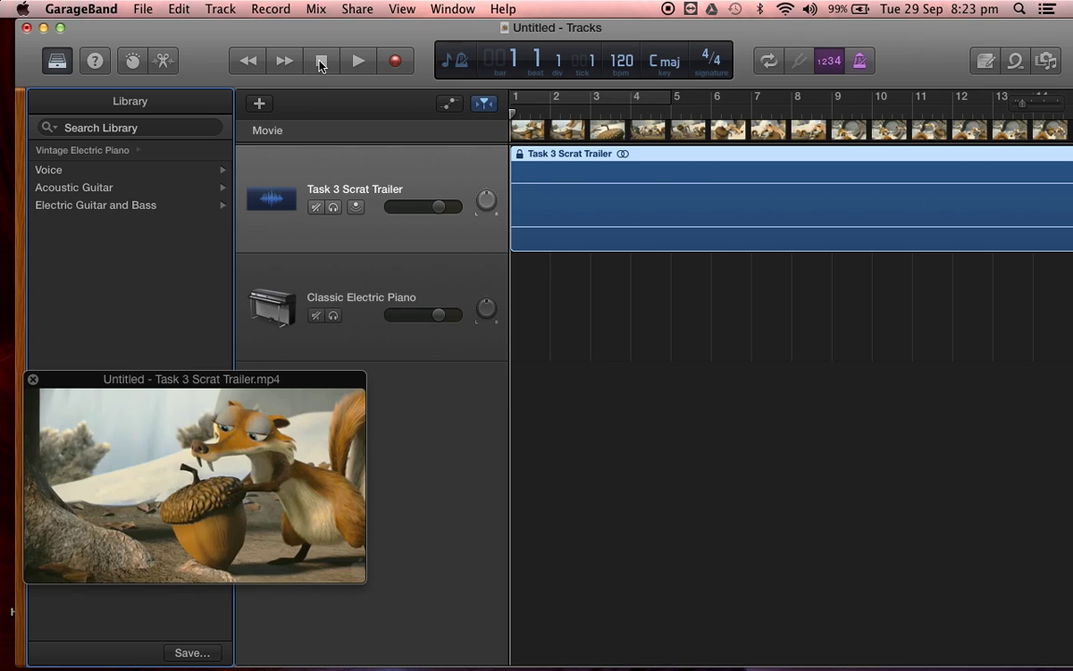
Show the Apple Loops browser and scroll down through its keyword list.
{"action": "left_click", "coordinate": [1016, 62]}
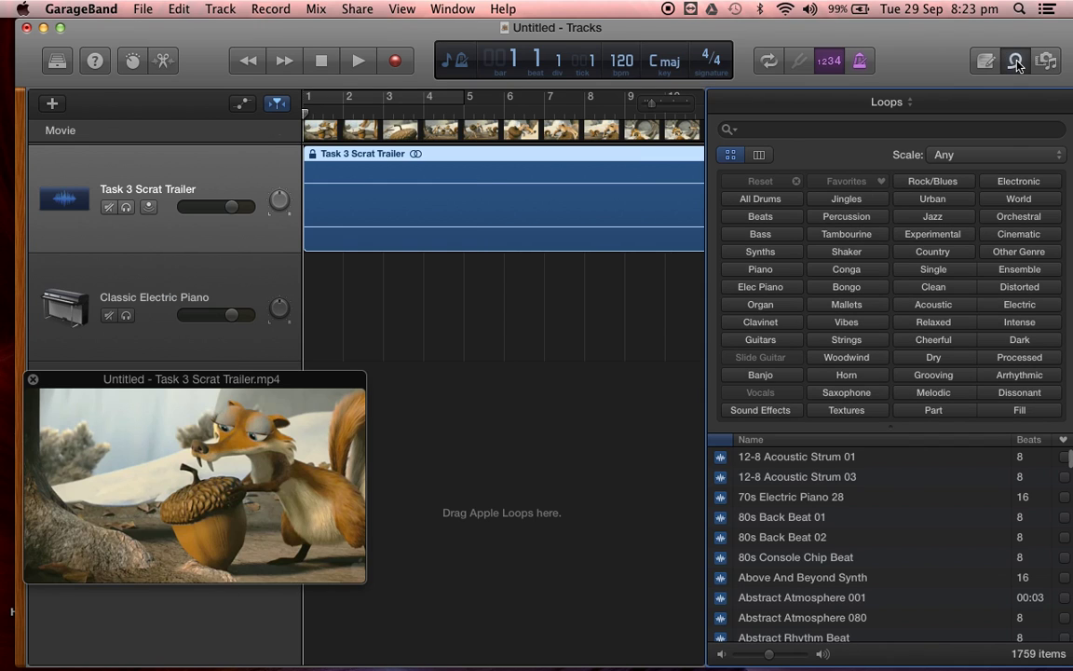
{"action": "scroll", "coordinate": [813, 556], "scroll_direction": "down", "scroll_amount": 15}
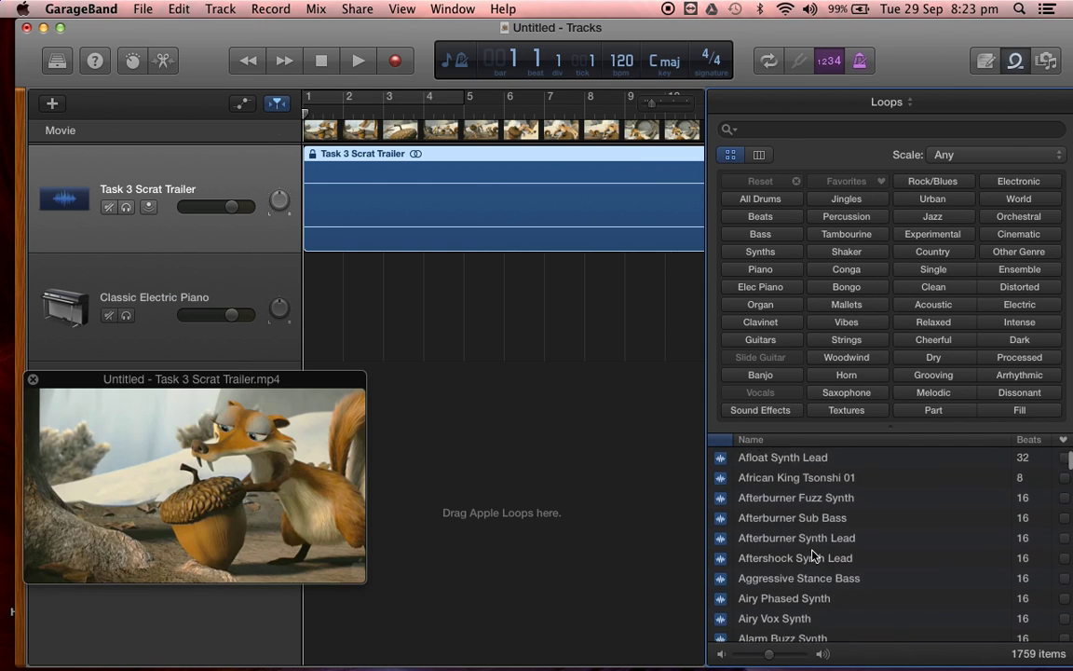
{"action": "scroll", "coordinate": [812, 556], "scroll_direction": "down", "scroll_amount": 15}
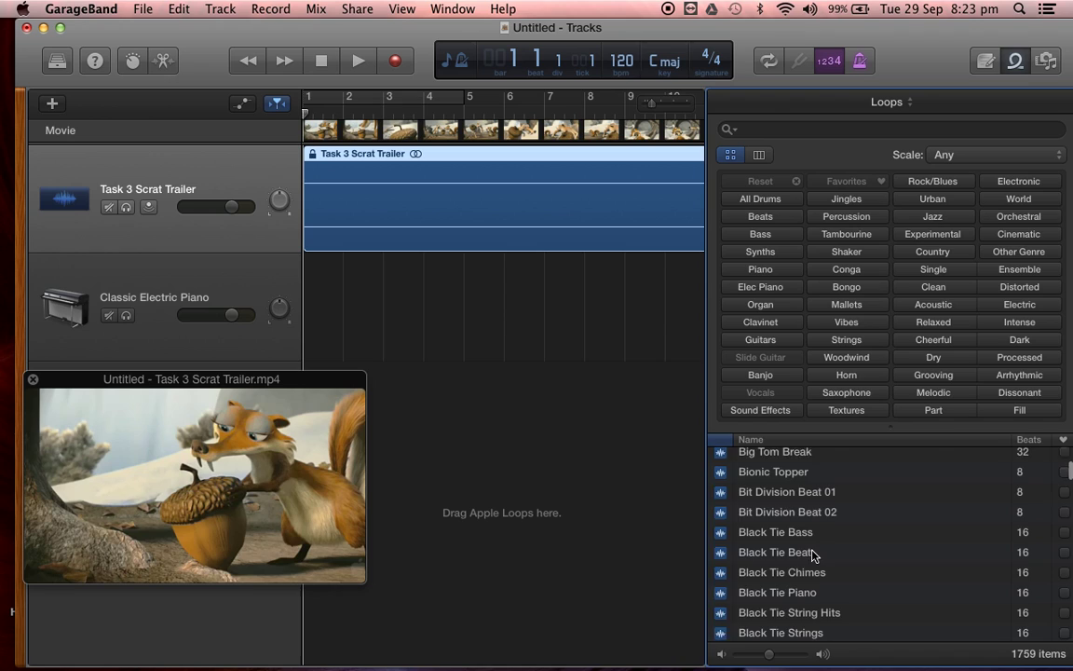
{"action": "scroll", "coordinate": [812, 557], "scroll_direction": "down", "scroll_amount": 5}
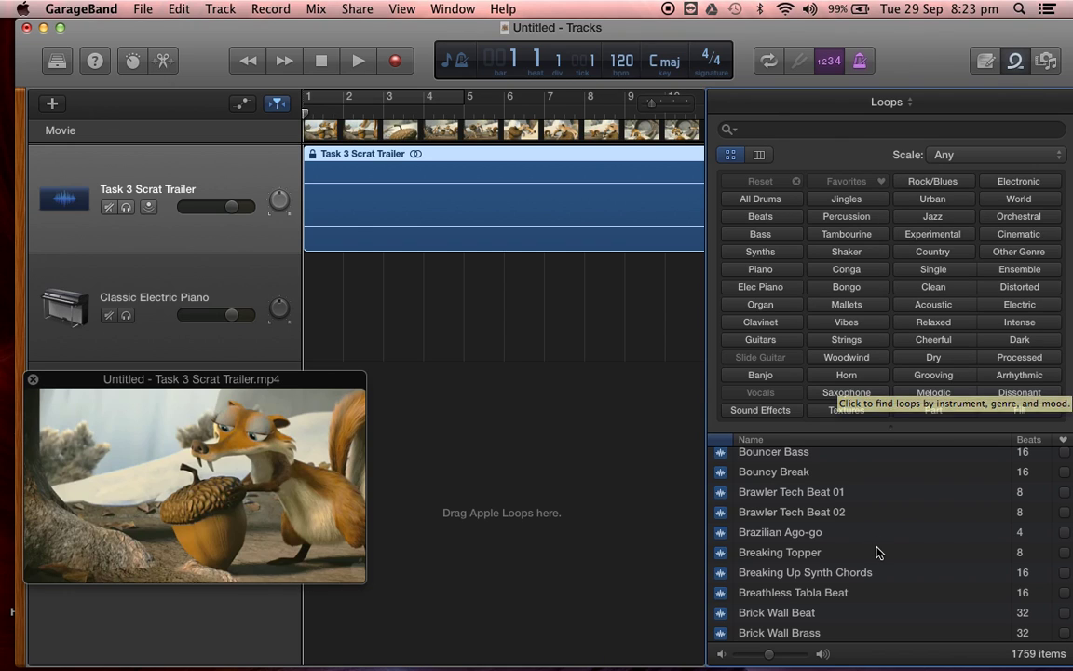
Filter the loops to Strings and preview Ambition Strings.
{"action": "left_click", "coordinate": [876, 341]}
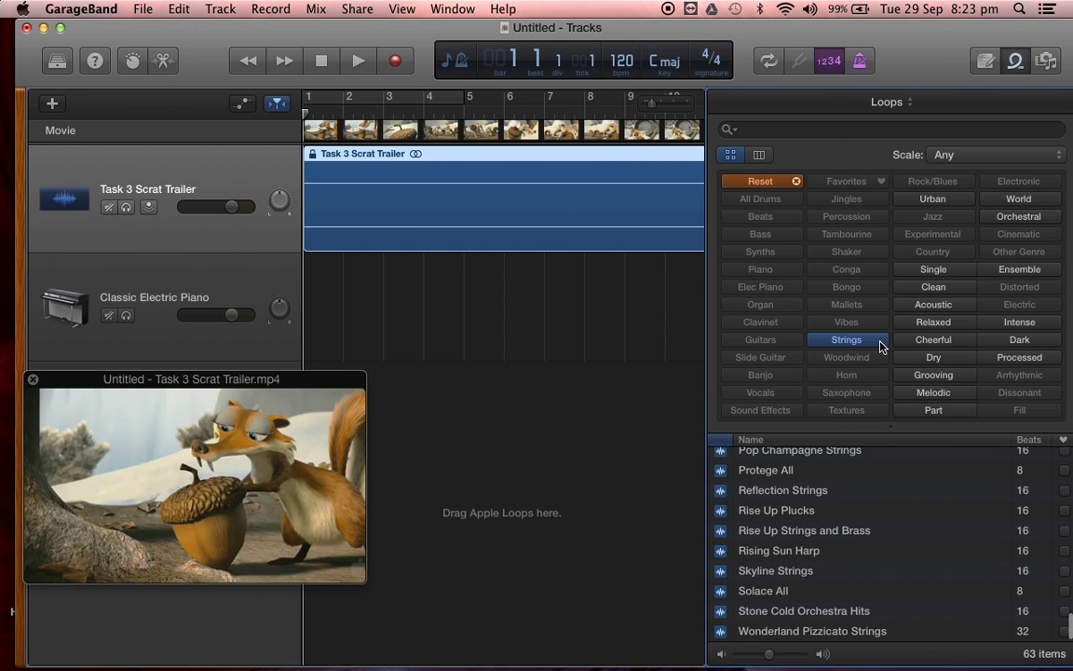
{"action": "scroll", "coordinate": [838, 569], "scroll_direction": "up", "scroll_amount": 15}
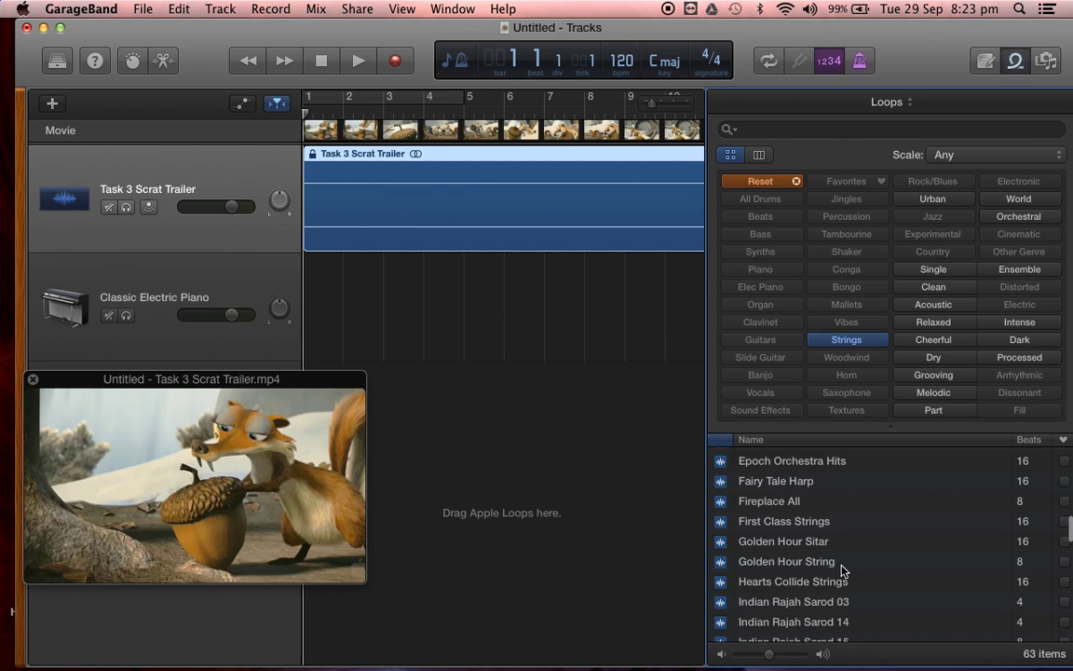
{"action": "scroll", "coordinate": [842, 570], "scroll_direction": "down", "scroll_amount": 4}
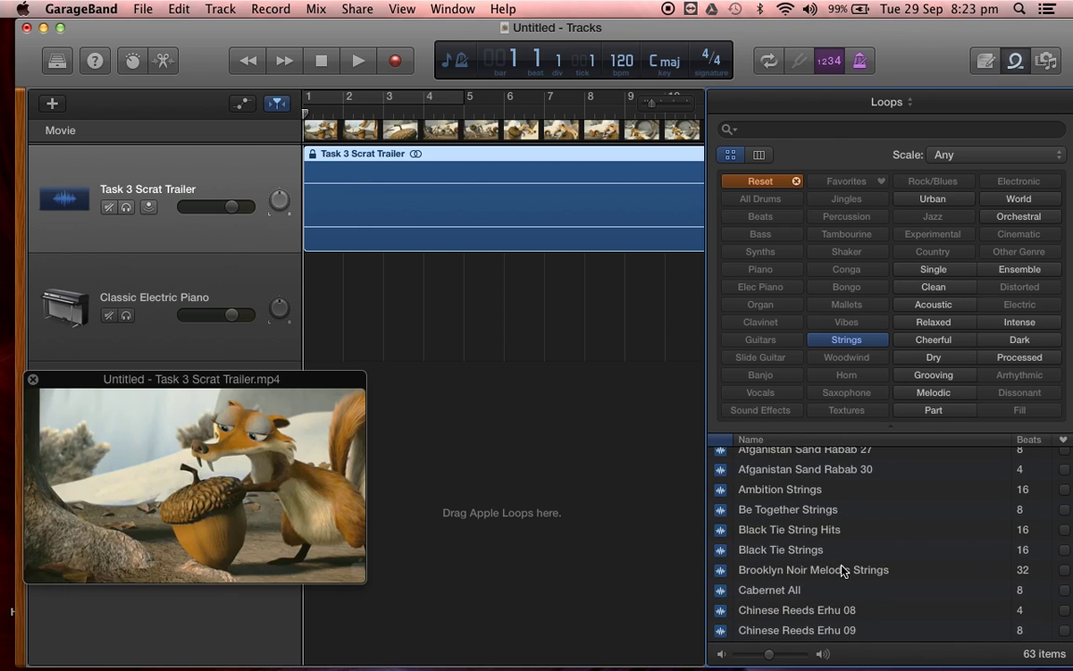
{"action": "scroll", "coordinate": [842, 570], "scroll_direction": "up", "scroll_amount": 1}
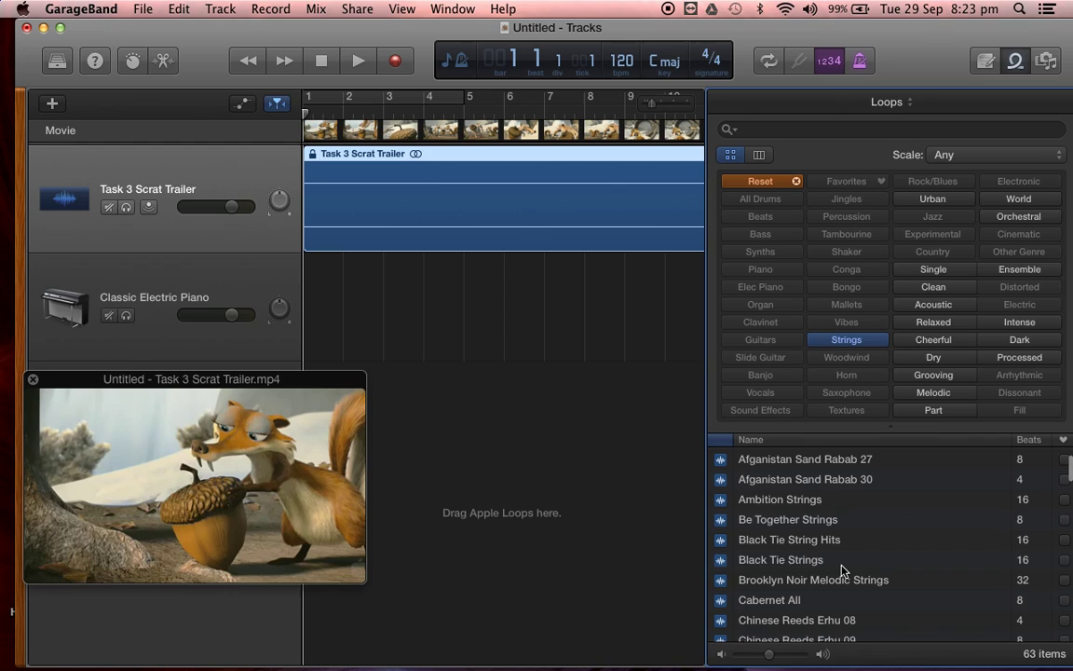
{"action": "left_click", "coordinate": [804, 504]}
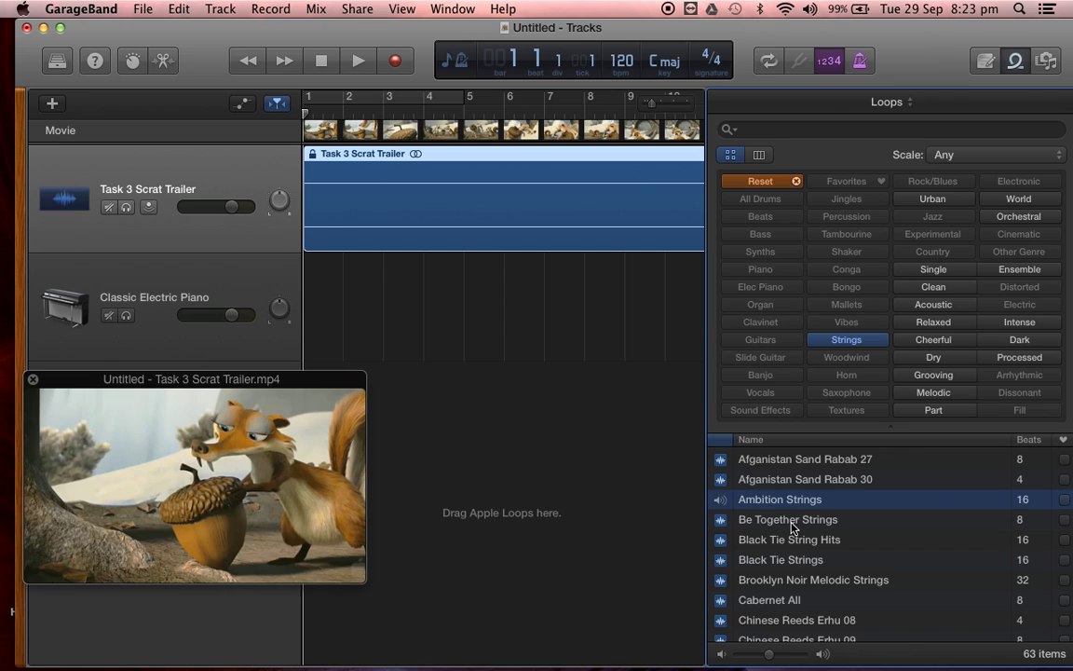
Compare Academy All, Black Tie Strings and Chinese Reeds Erhu 09, then re-preview Ambition Strings.
{"action": "scroll", "coordinate": [806, 494], "scroll_direction": "up", "scroll_amount": 2}
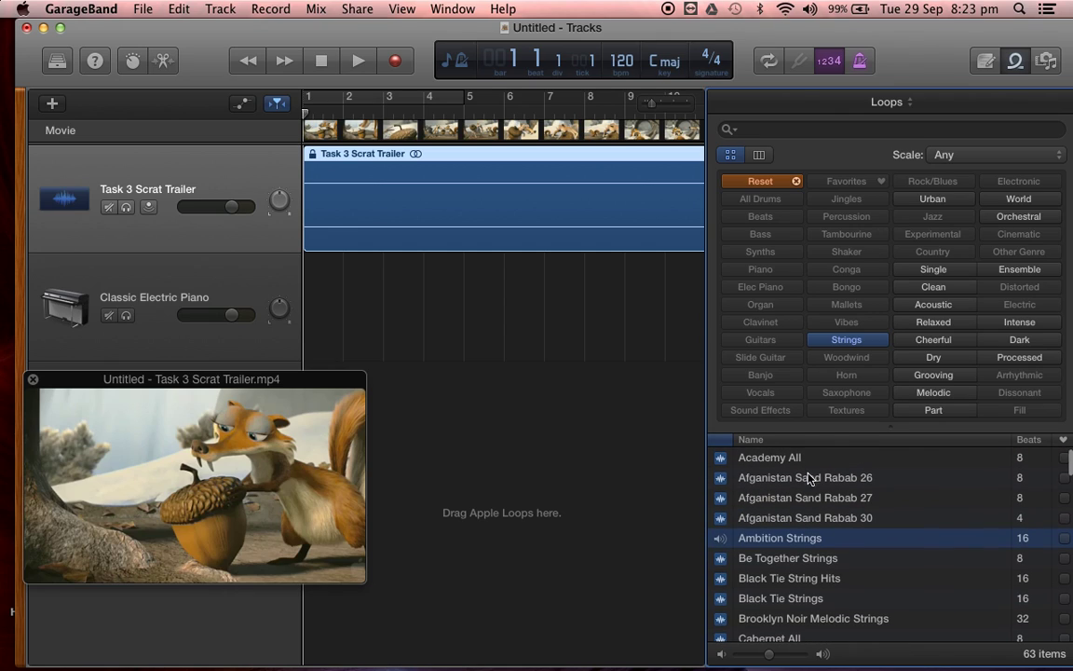
{"action": "left_click", "coordinate": [782, 458]}
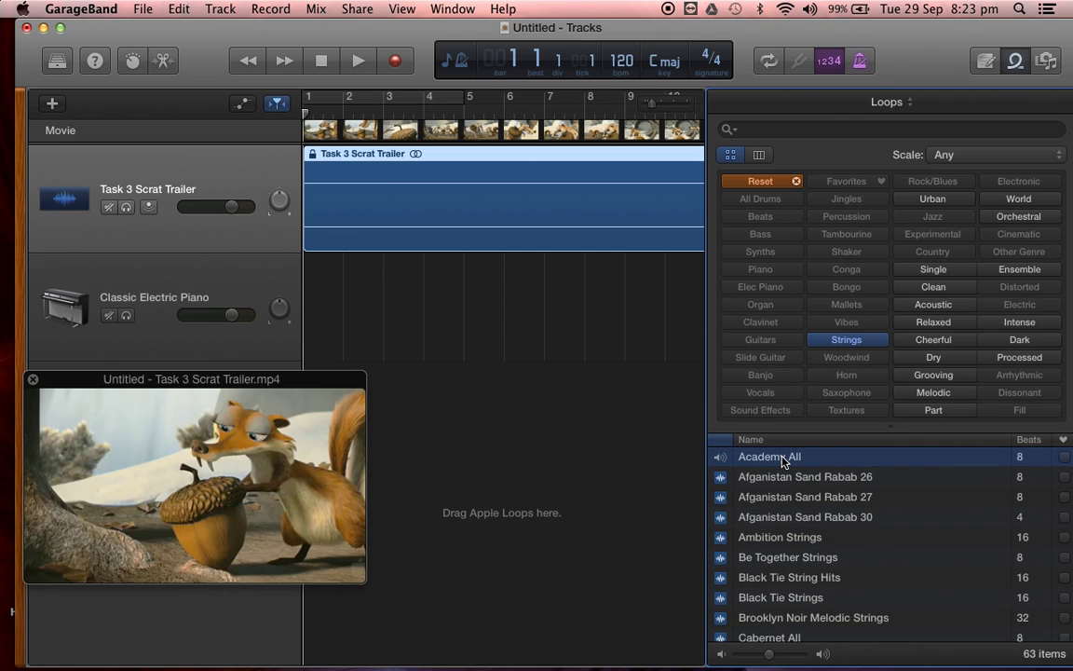
{"action": "left_click", "coordinate": [772, 599]}
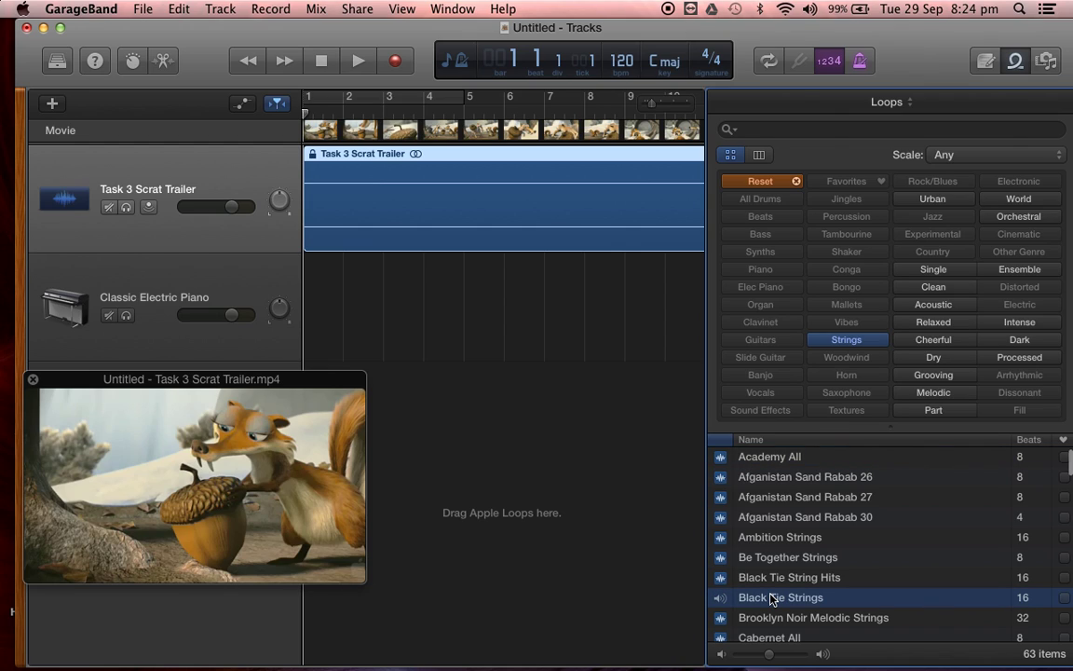
{"action": "scroll", "coordinate": [771, 598], "scroll_direction": "down", "scroll_amount": 3}
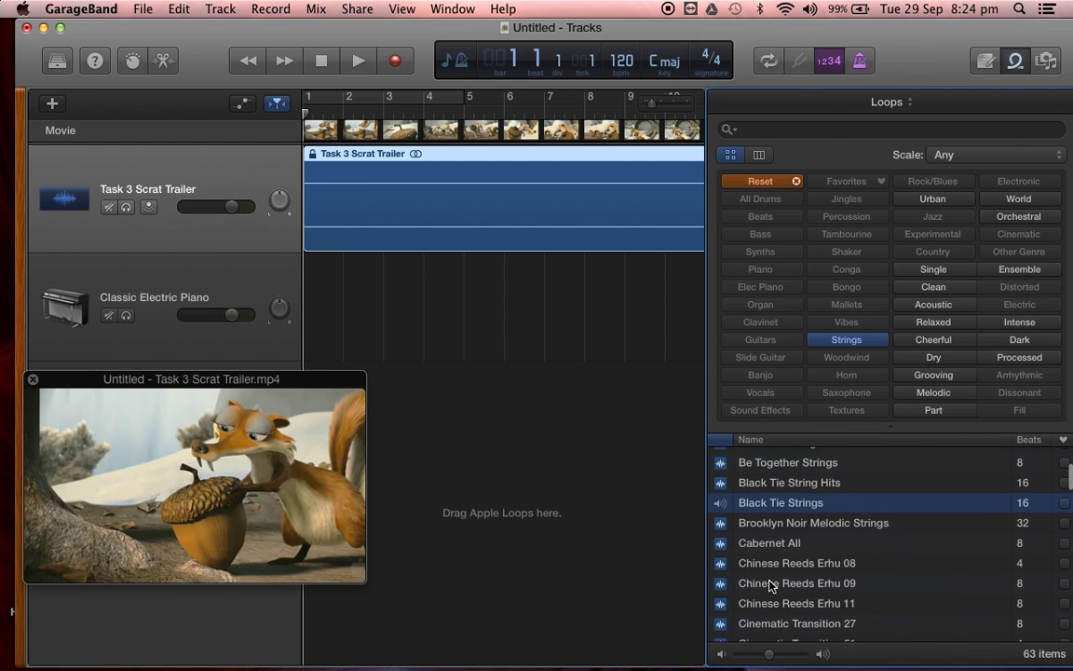
{"action": "left_click", "coordinate": [772, 583]}
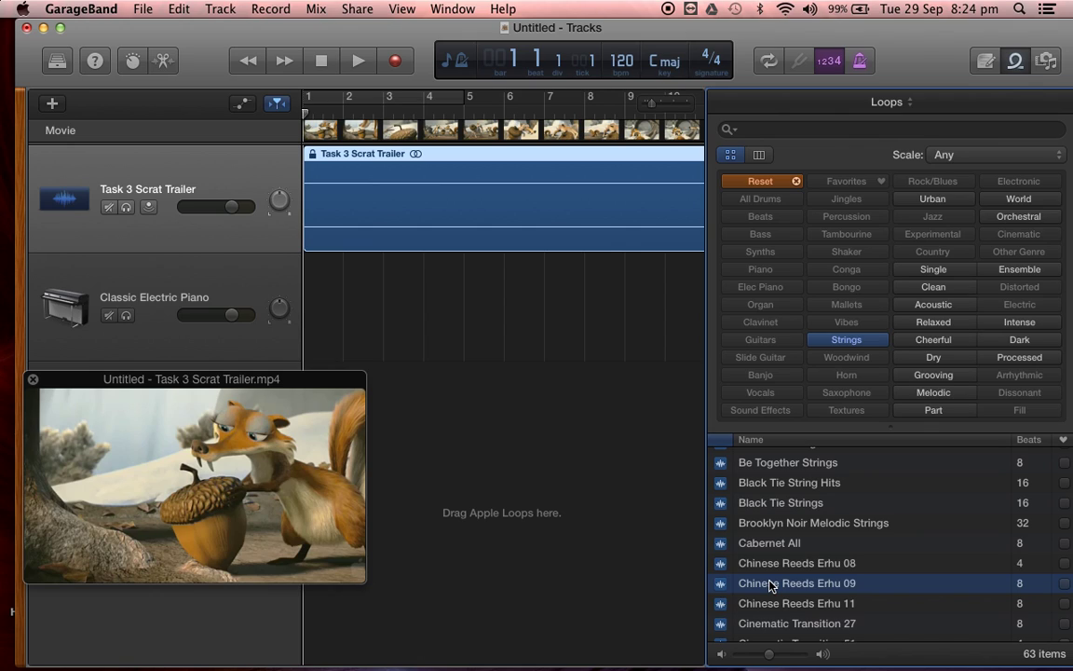
{"action": "scroll", "coordinate": [880, 541], "scroll_direction": "up", "scroll_amount": 3}
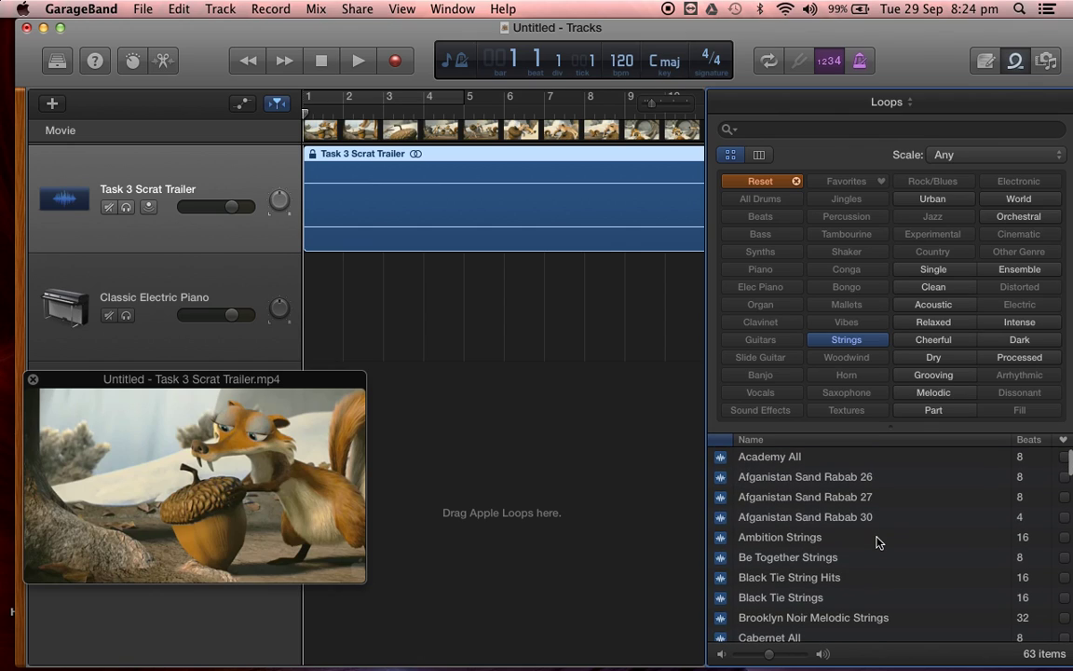
{"action": "left_click", "coordinate": [766, 539]}
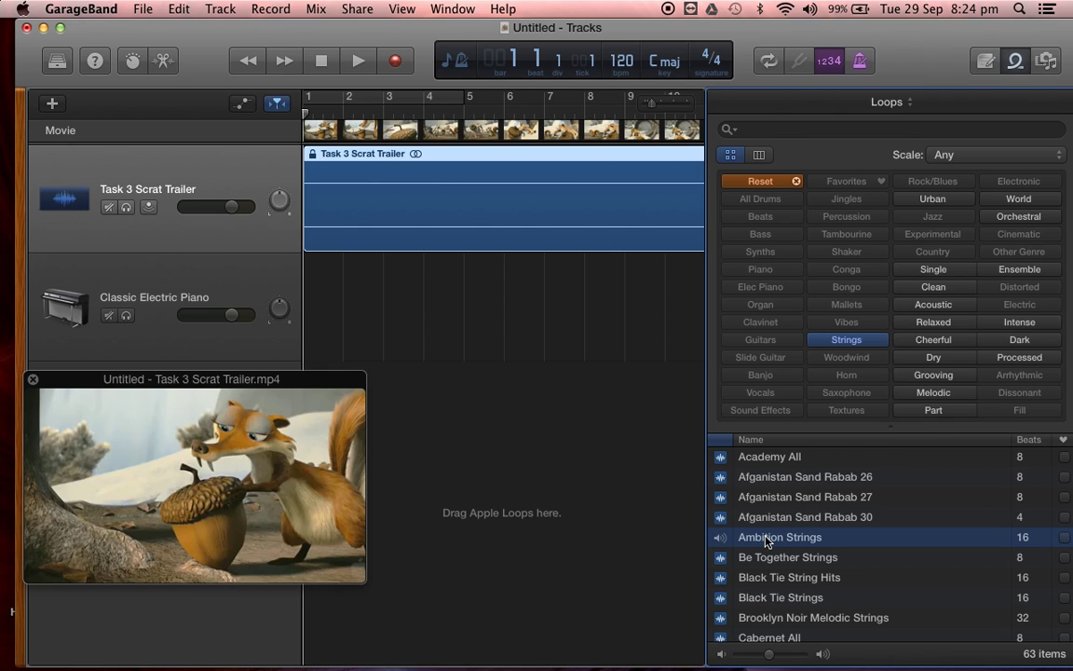
{"action": "left_click", "coordinate": [781, 544]}
Add Ambition Strings as a new track, align its region to bar 1, and play it with the movie.
{"action": "left_click_drag", "start_coordinate": [793, 541], "coordinate": [327, 481]}
{"action": "left_click_drag", "start_coordinate": [414, 383], "coordinate": [334, 372]}
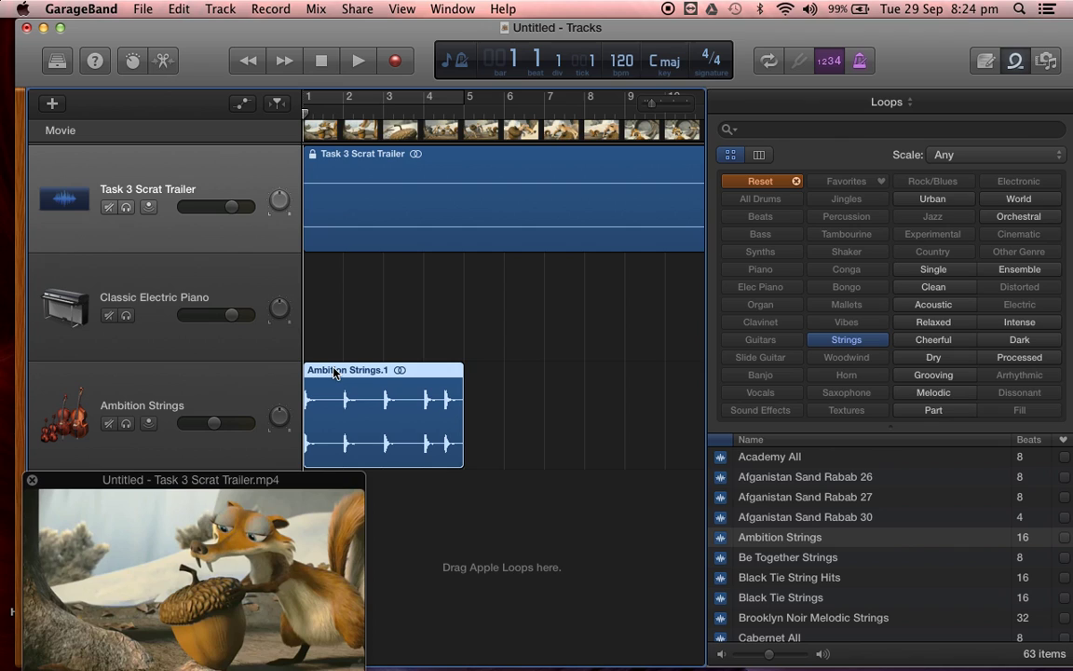
{"action": "left_click", "coordinate": [358, 62]}
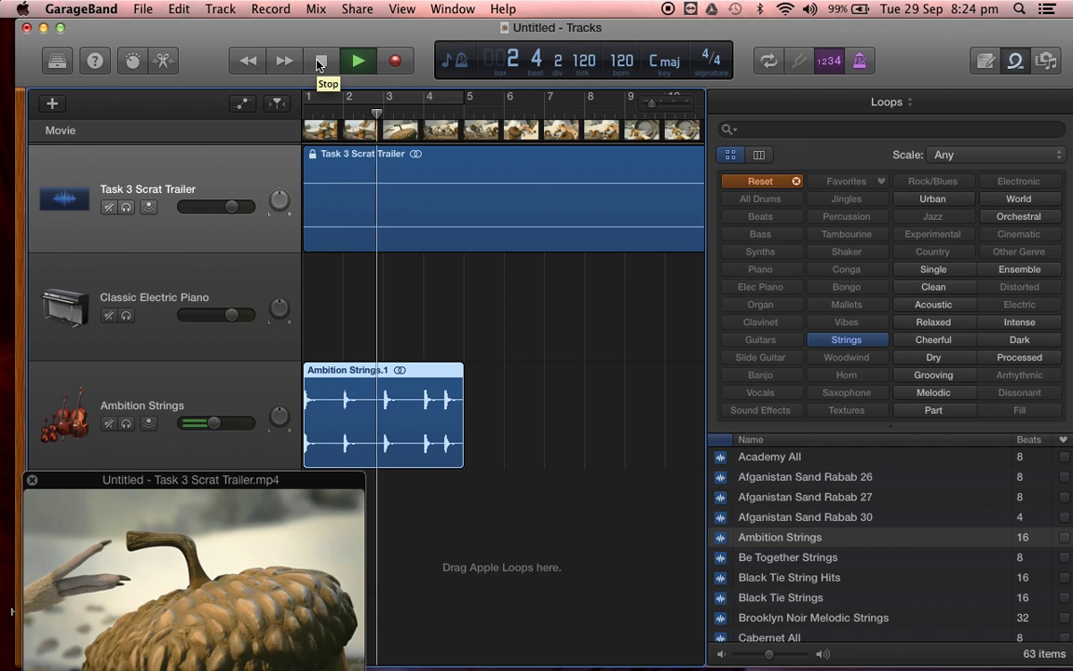
{"action": "left_click", "coordinate": [319, 62]}
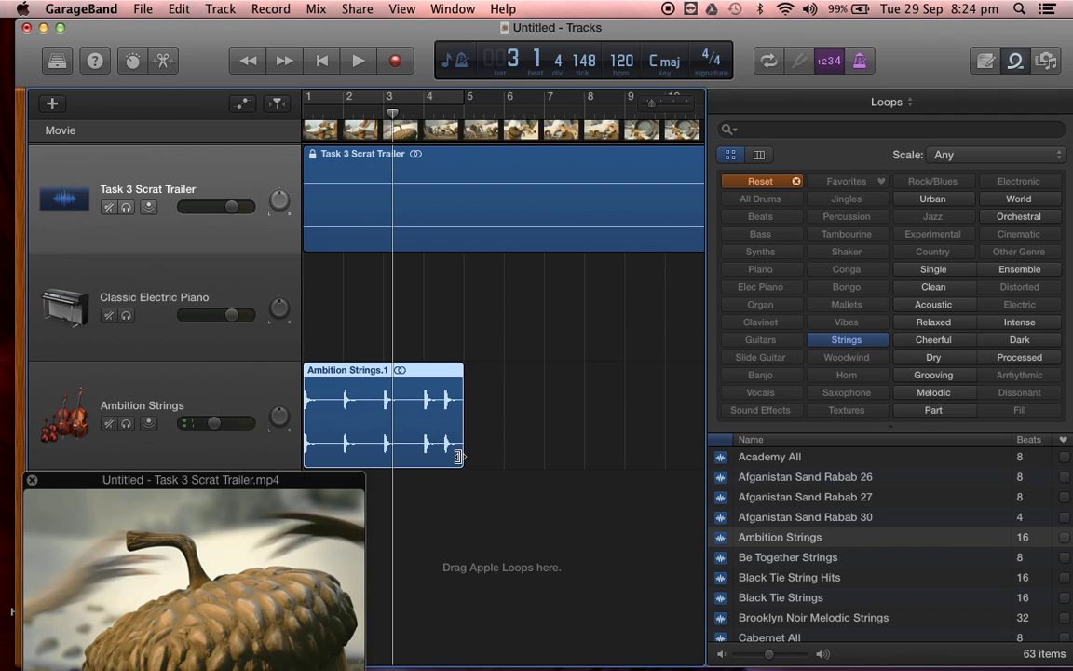
{"action": "mouse_move", "coordinate": [460, 456]}
{"action": "left_mouse_down"}
{"action": "mouse_move", "coordinate": [382, 451]}
{"action": "mouse_move", "coordinate": [462, 461]}
{"action": "left_mouse_up"}
{"action": "mouse_move", "coordinate": [461, 445]}
{"action": "left_mouse_down"}
{"action": "mouse_move", "coordinate": [421, 445]}
{"action": "mouse_move", "coordinate": [469, 440]}
{"action": "left_mouse_up"}
{"action": "left_click_drag", "start_coordinate": [466, 387], "coordinate": [487, 391]}
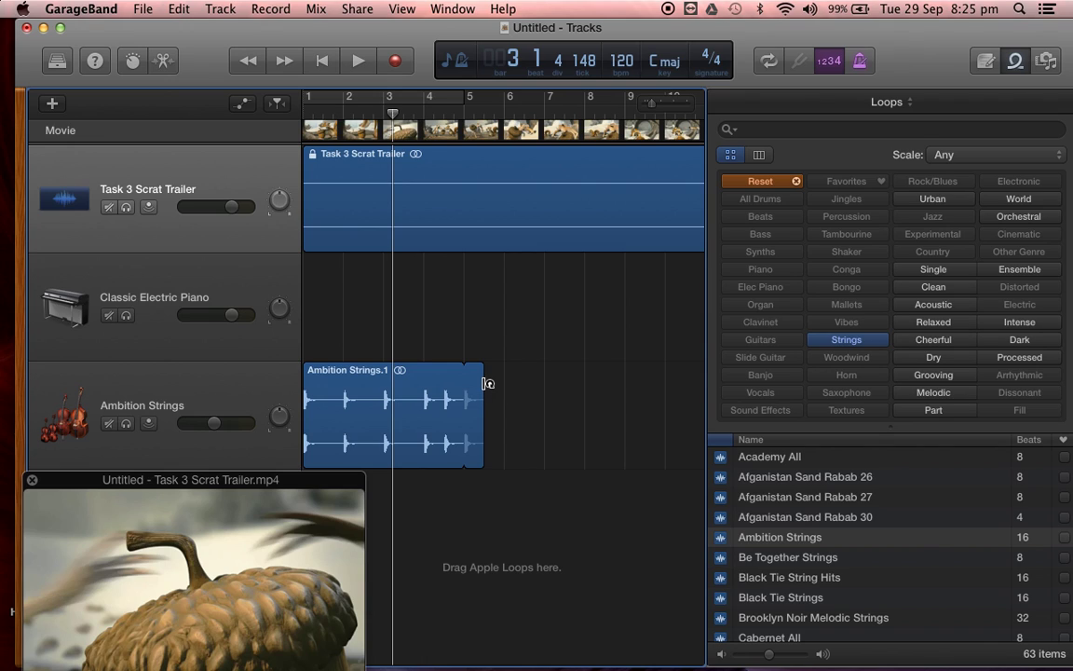
{"action": "mouse_move", "coordinate": [483, 380]}
{"action": "left_mouse_down"}
{"action": "mouse_move", "coordinate": [667, 386]}
{"action": "mouse_move", "coordinate": [565, 371]}
{"action": "mouse_move", "coordinate": [465, 380]}
{"action": "left_mouse_up"}
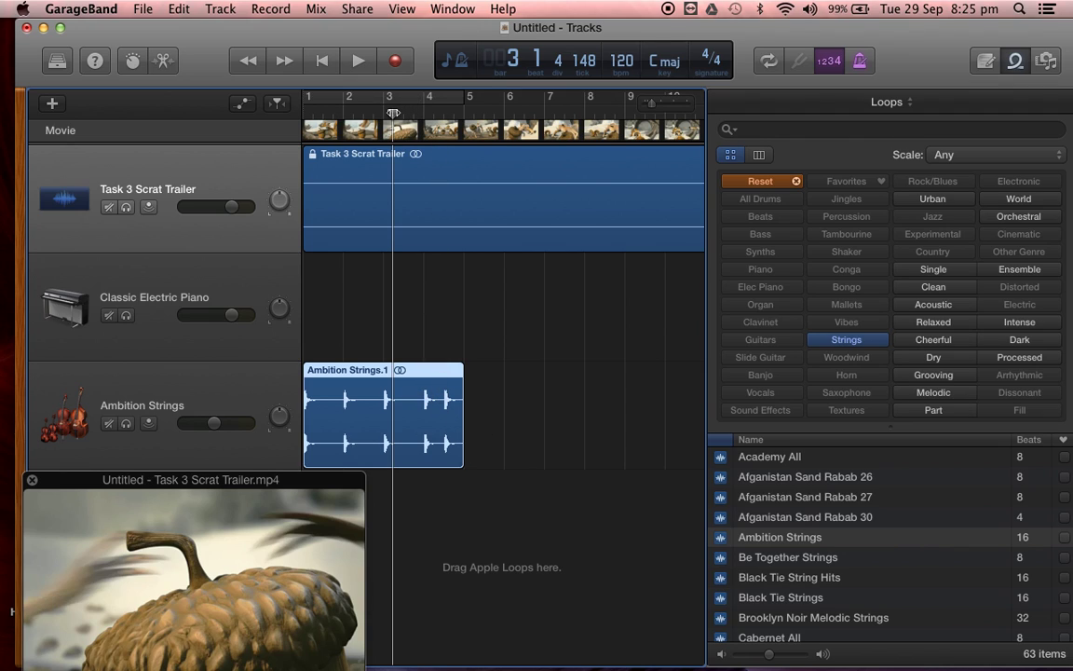
{"action": "left_click_drag", "start_coordinate": [393, 113], "coordinate": [413, 114]}
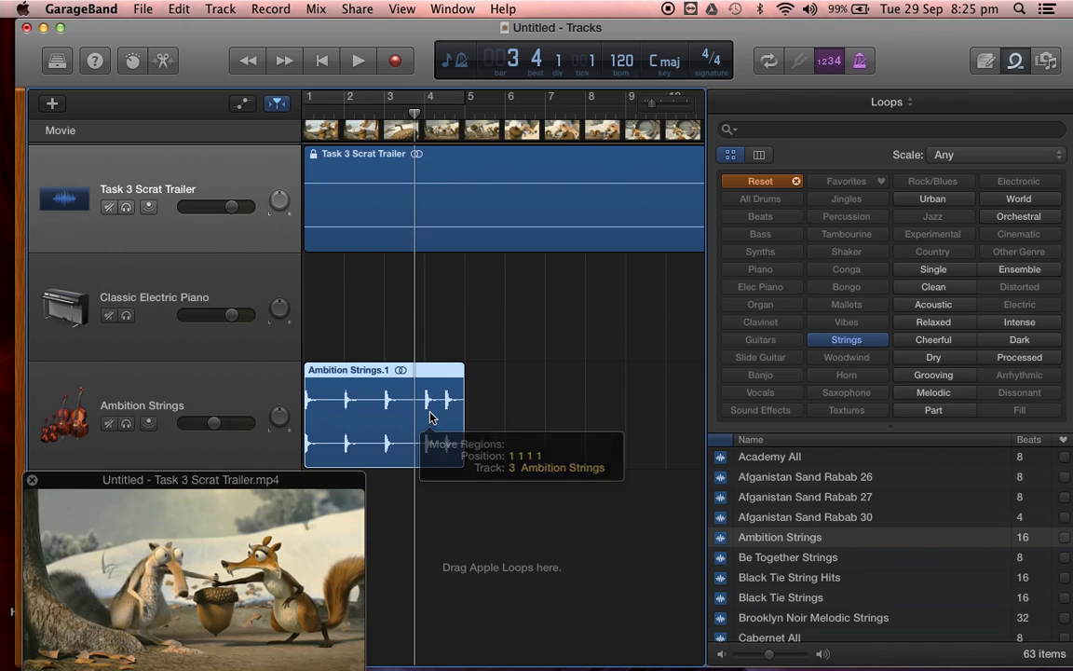
{"action": "left_click", "coordinate": [179, 9]}
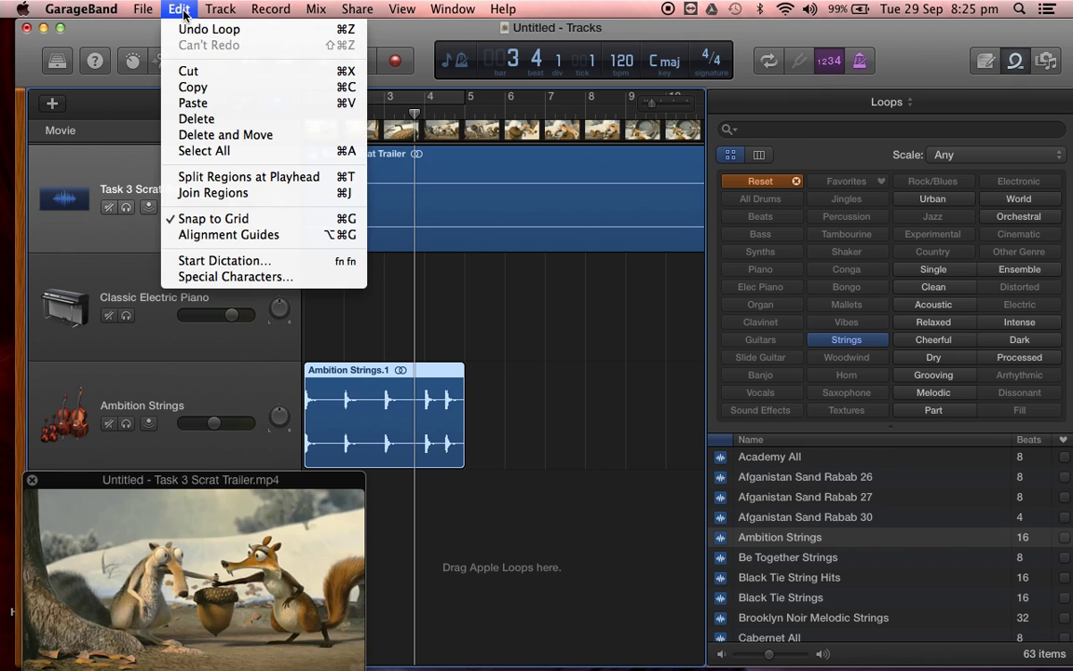
{"action": "left_click", "coordinate": [226, 179]}
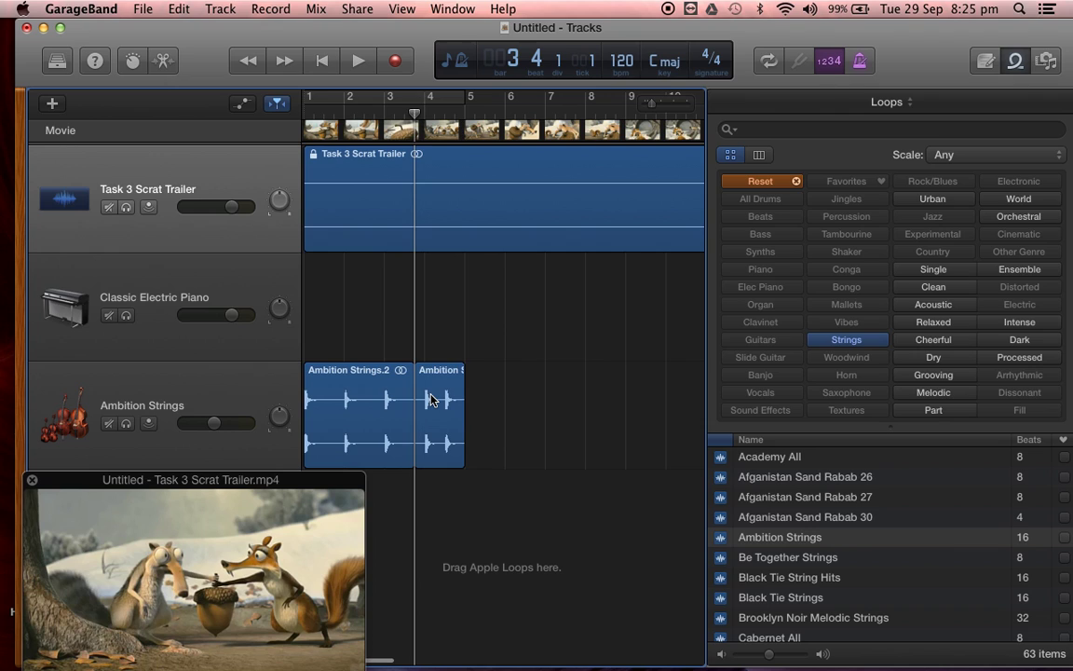
{"action": "left_click_drag", "start_coordinate": [433, 398], "coordinate": [520, 399]}
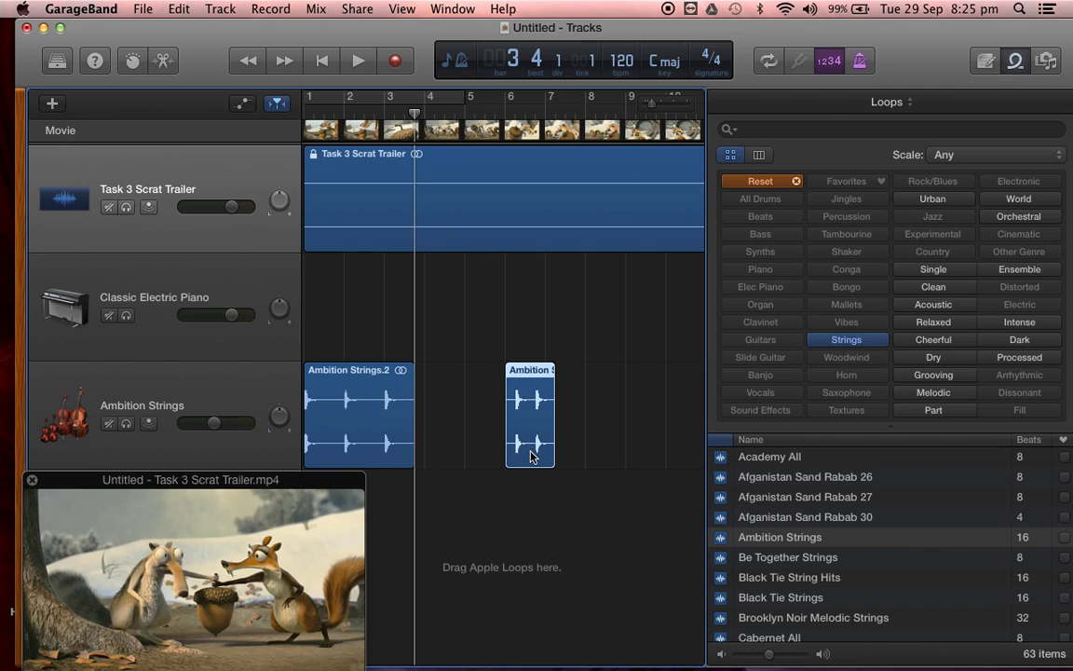
{"action": "key", "text": "super+z"}
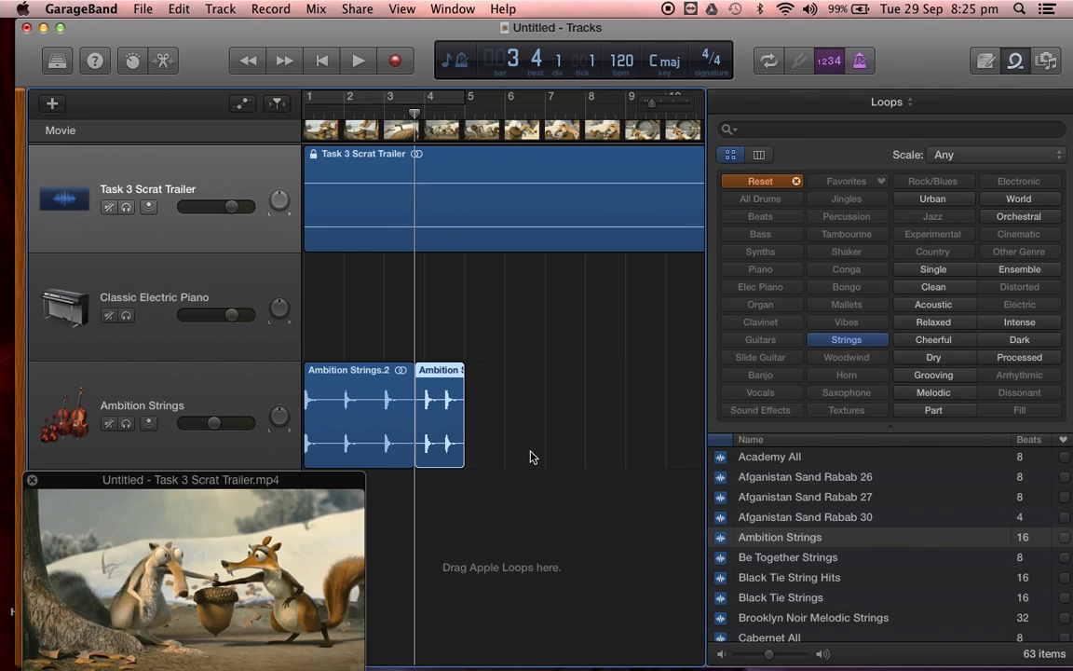
{"action": "key", "text": "super+z"}
{"action": "left_click", "coordinate": [530, 457]}
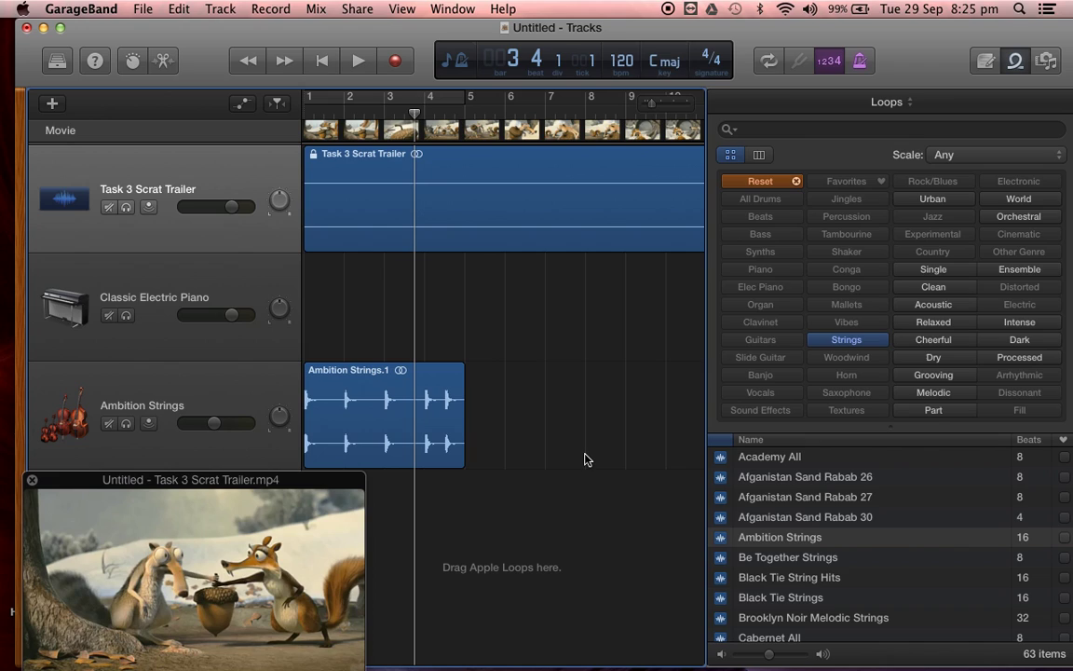
Hide the loop browser, put the playhead at bar 5, and show Musical Typing from the Window menu.
{"action": "left_click", "coordinate": [1018, 62]}
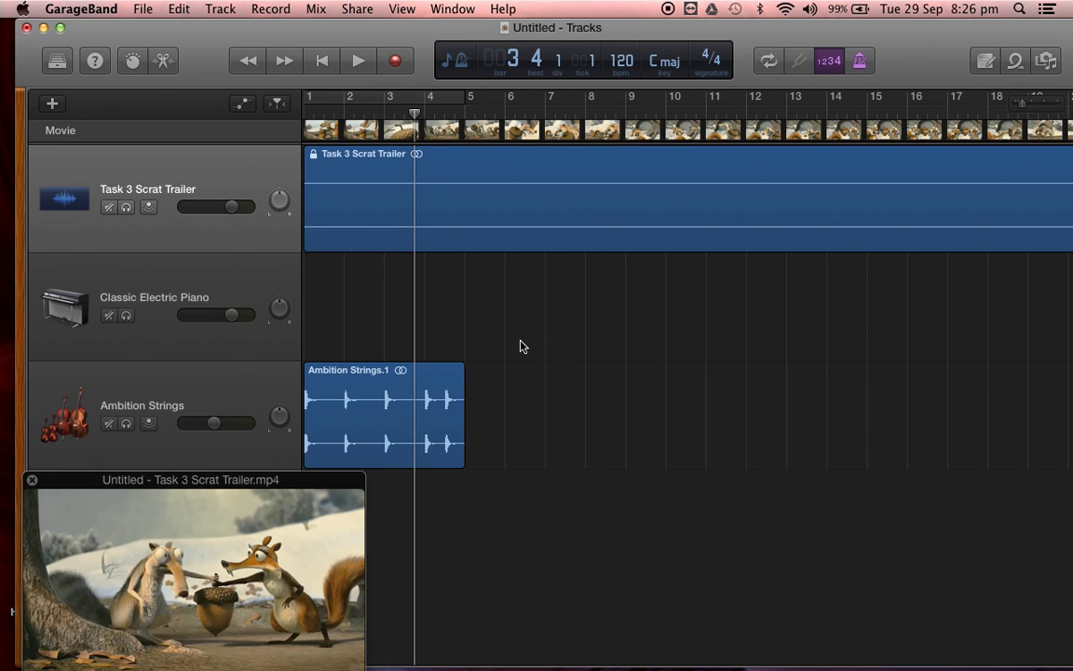
{"action": "left_click", "coordinate": [459, 112]}
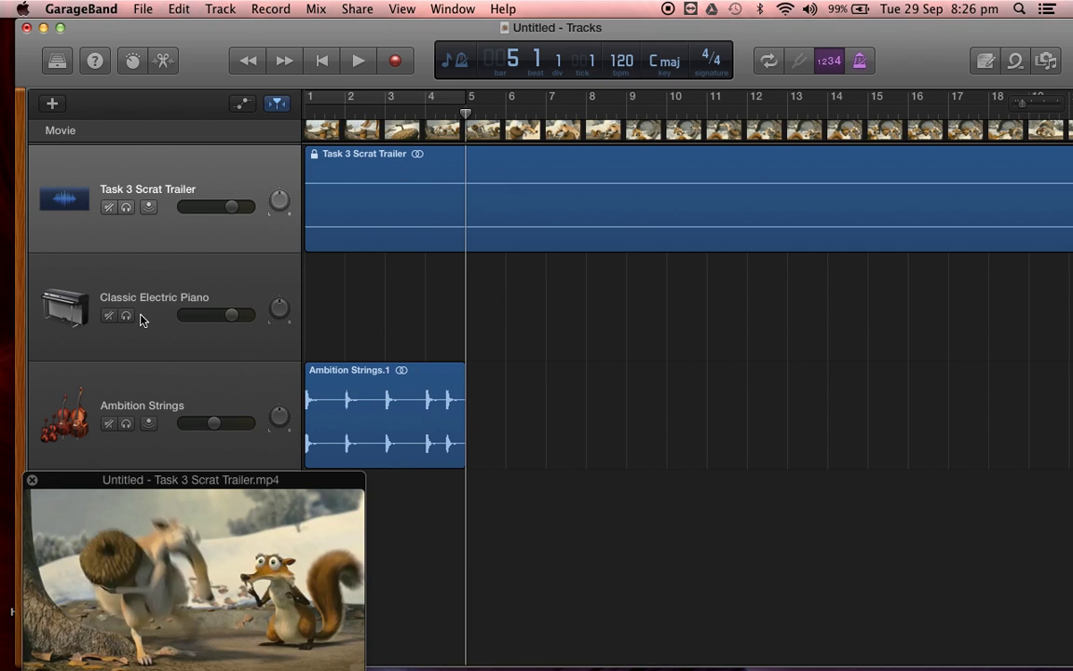
{"action": "left_click", "coordinate": [451, 10]}
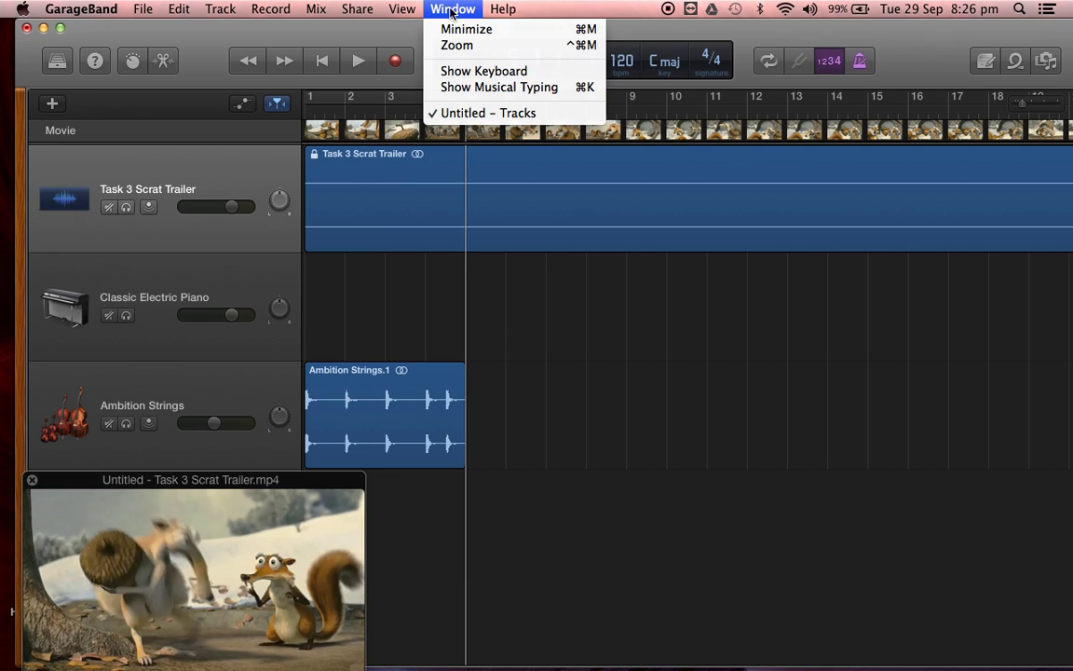
{"action": "left_click", "coordinate": [475, 90]}
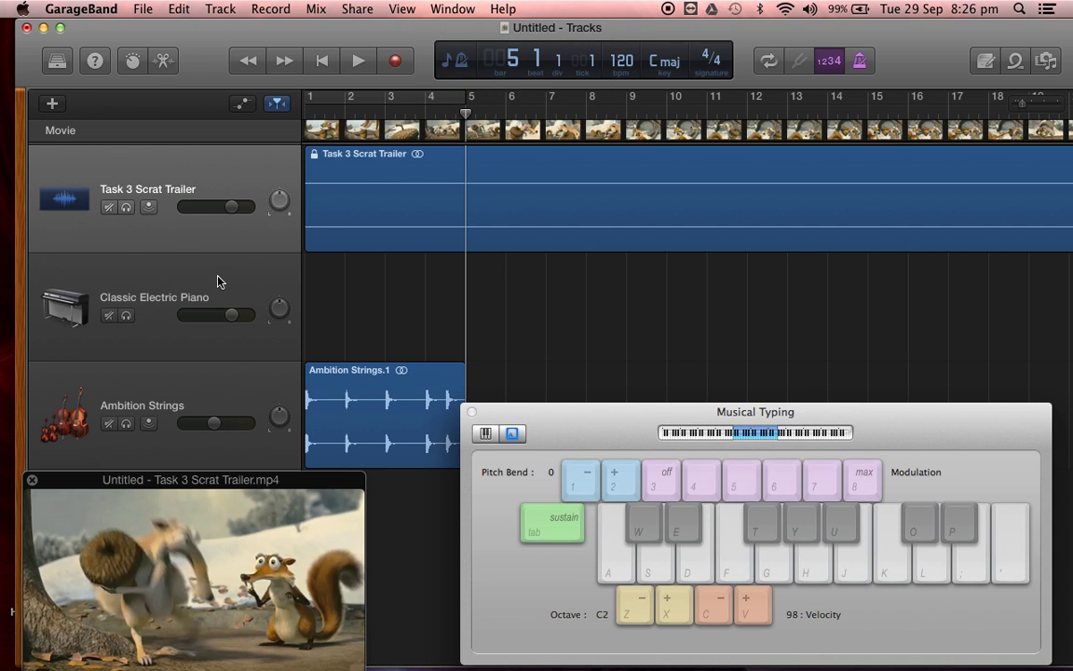
Select the Classic Electric Piano track and try a few test notes (K, J).
{"action": "left_click", "coordinate": [184, 290]}
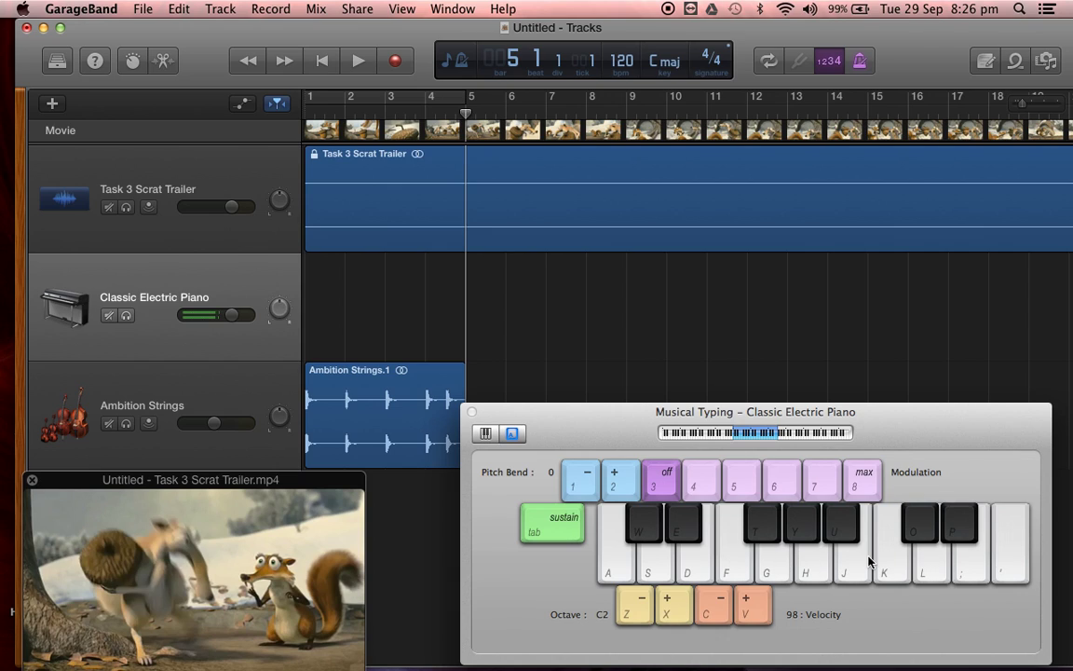
{"action": "left_click", "coordinate": [815, 571]}
{"action": "key", "text": "k"}
{"action": "key", "text": "j"}
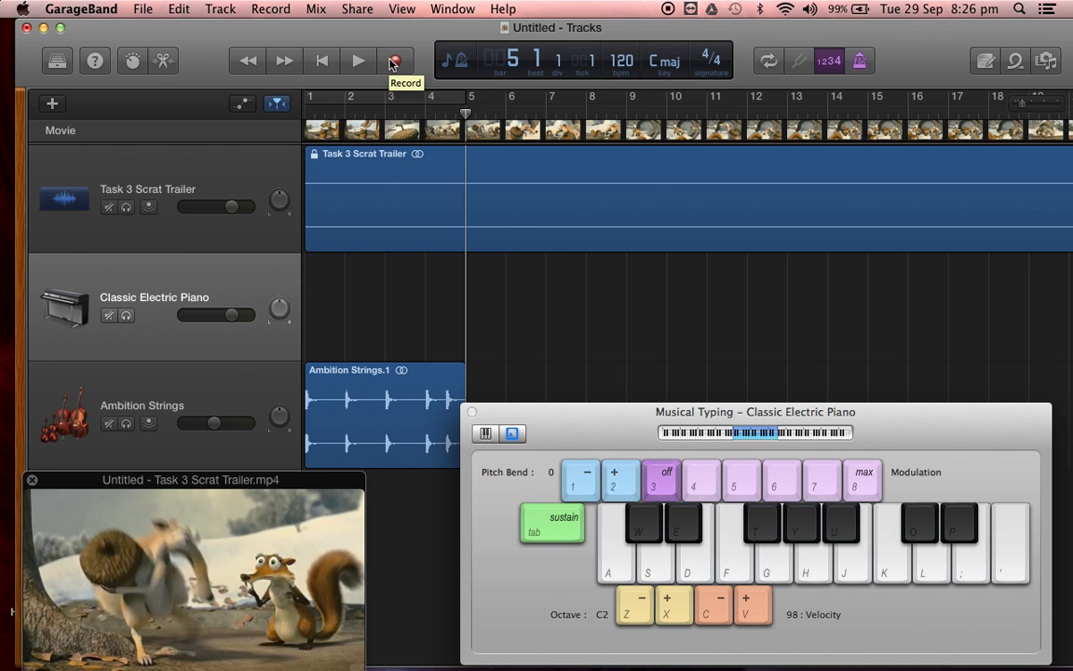
Record the notes G, D, S, A, D into a piano region at bar 5, then return the playhead to bar 5.
{"action": "left_click", "coordinate": [395, 64]}
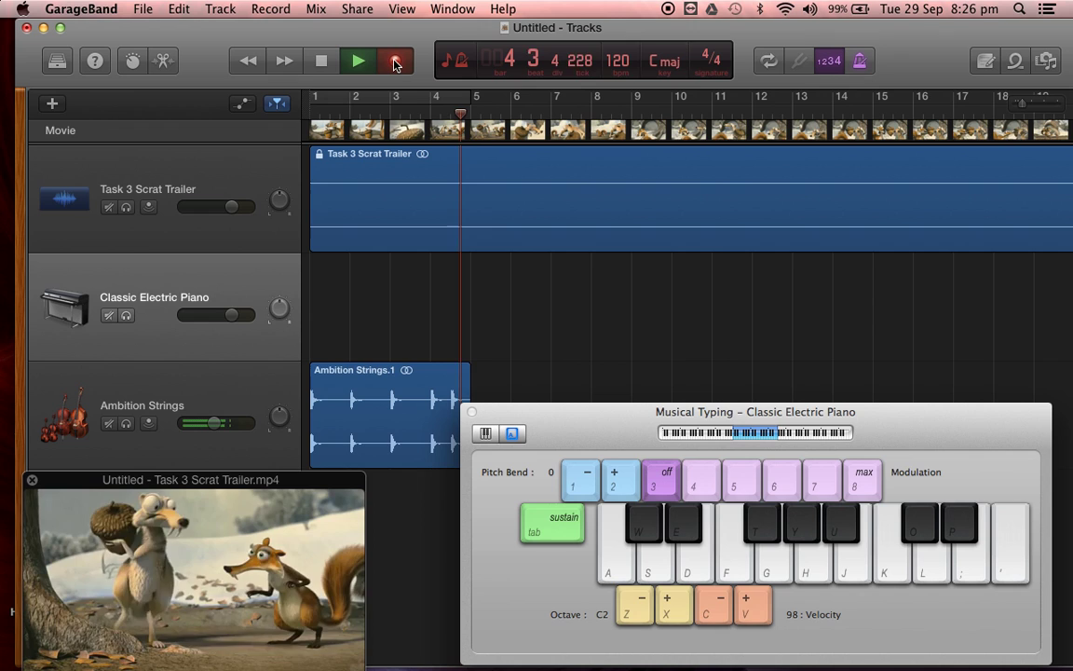
{"action": "key", "text": "g"}
{"action": "key", "text": "g"}
{"action": "key", "text": "g"}
{"action": "key", "text": "g"}
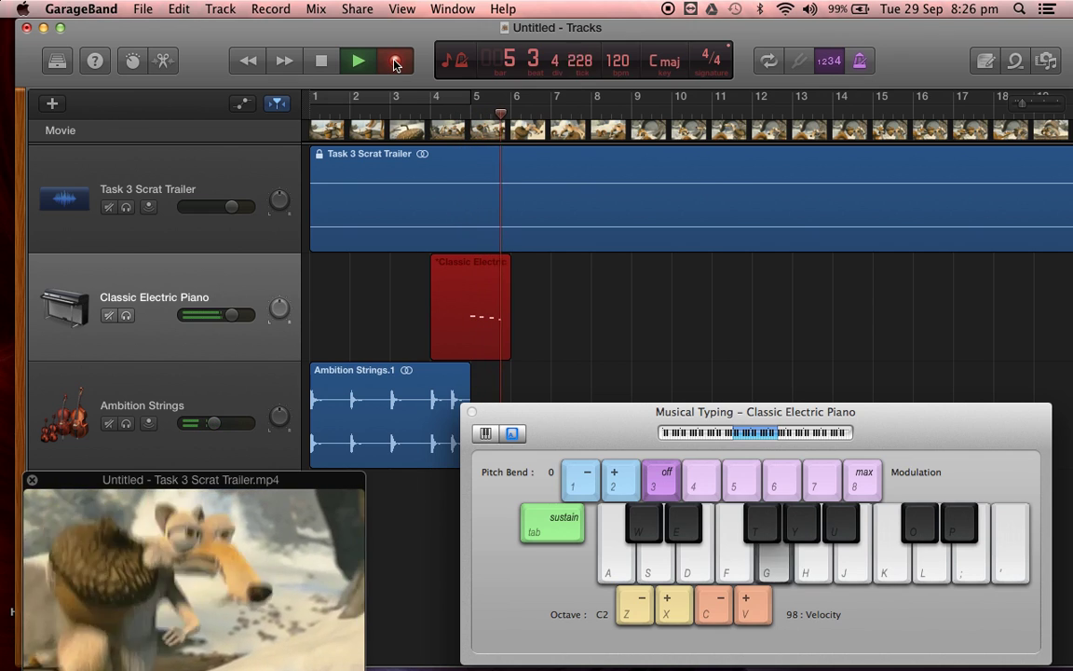
{"action": "key", "text": "d"}
{"action": "key", "text": "s"}
{"action": "key", "text": "a"}
{"action": "key", "text": "d"}
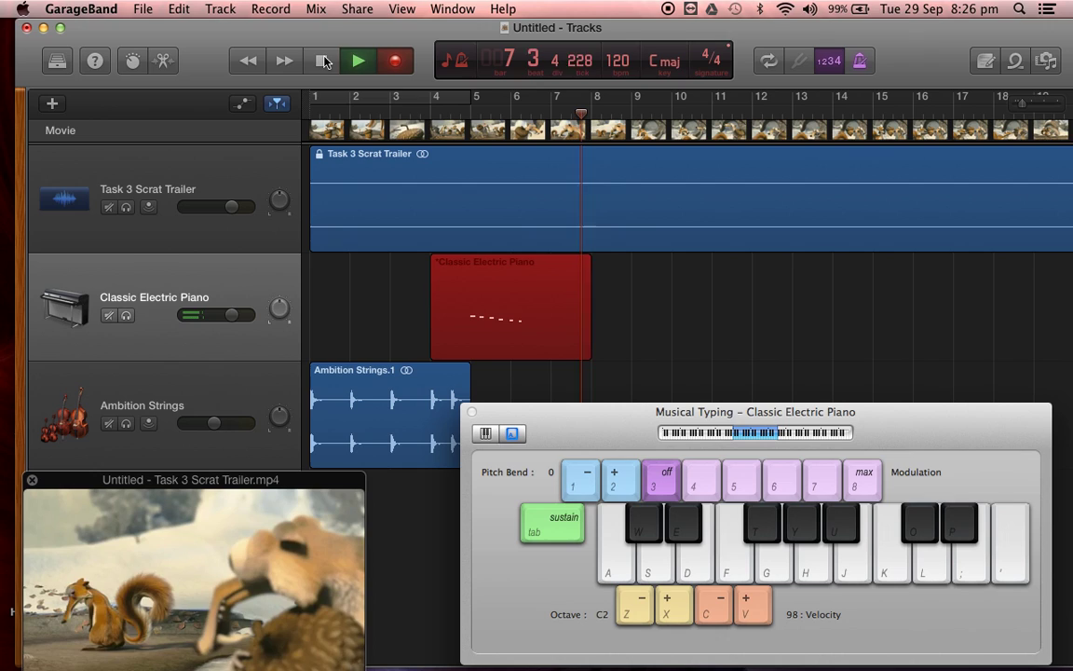
{"action": "left_click", "coordinate": [325, 60]}
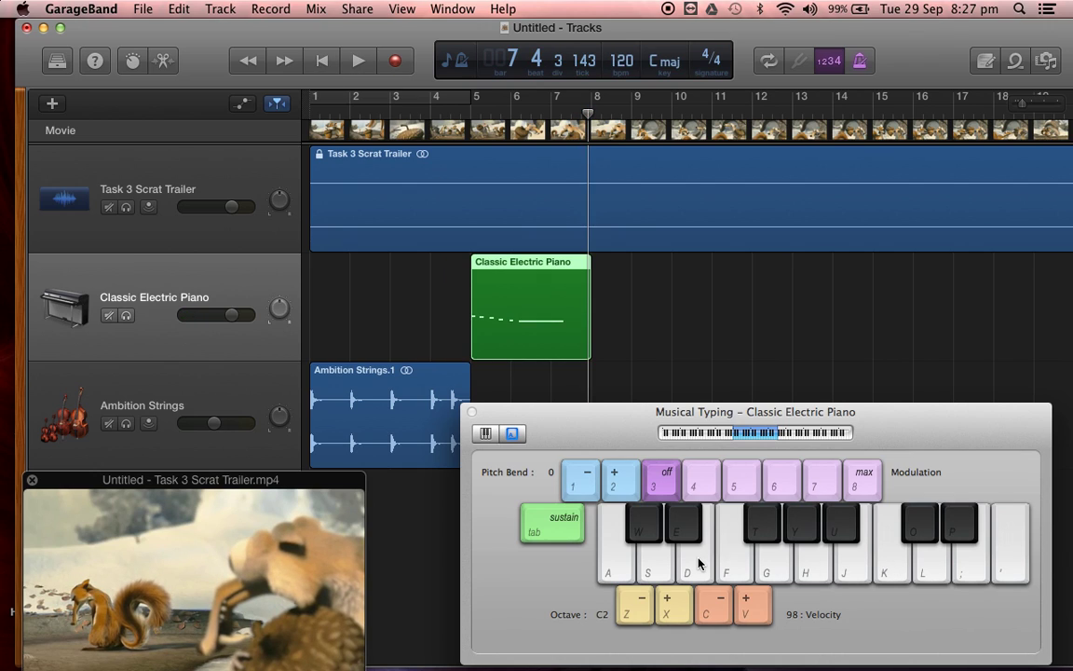
{"action": "left_click", "coordinate": [467, 112]}
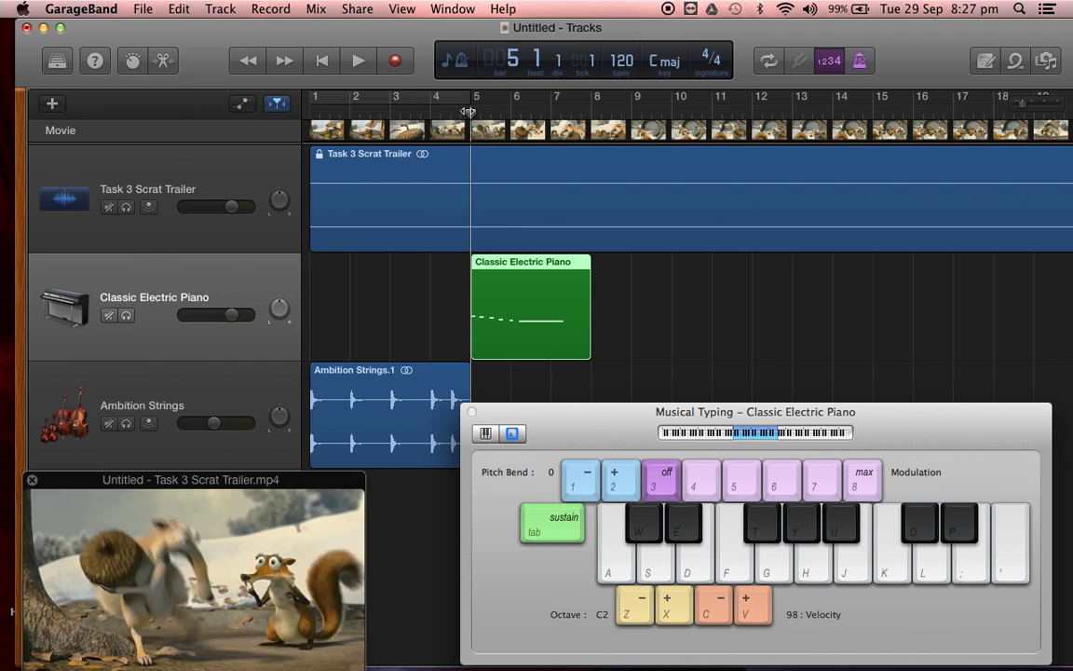
{"action": "left_click_drag", "start_coordinate": [468, 112], "coordinate": [467, 112]}
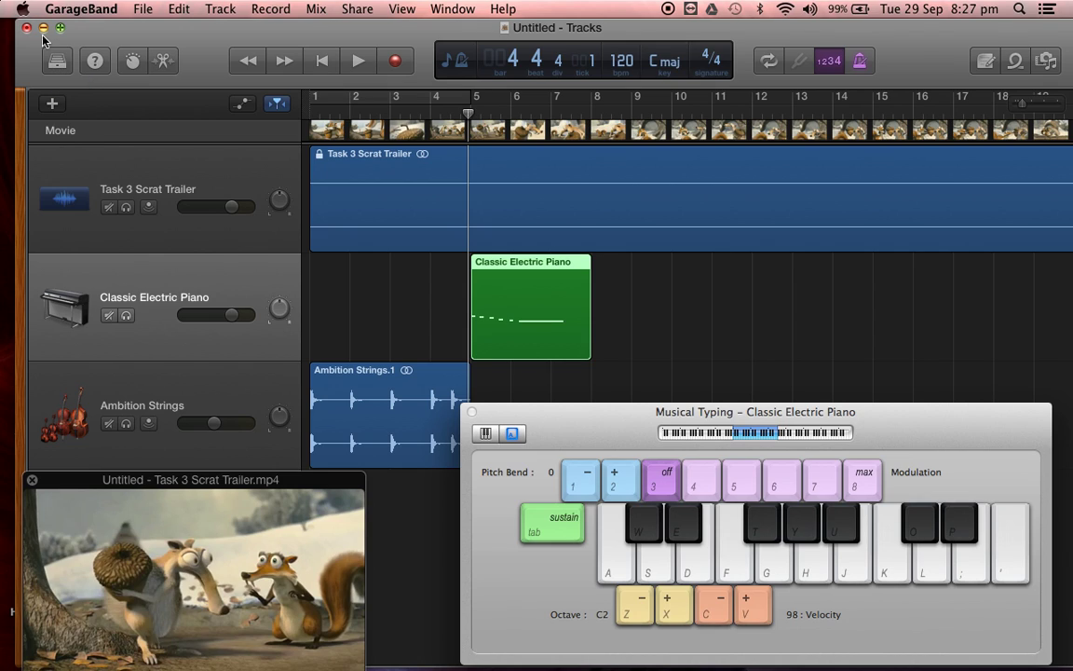
Browse the instrument library's Orchestral Strings, Woodwinds and Brass categories.
{"action": "left_click", "coordinate": [57, 61]}
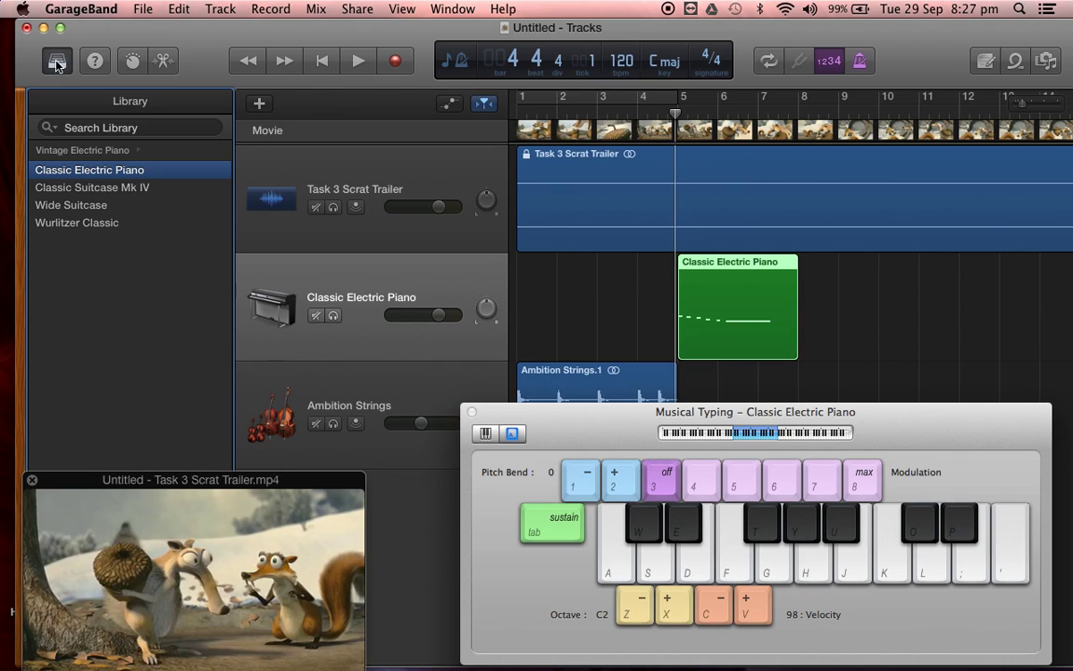
{"action": "left_click", "coordinate": [84, 155]}
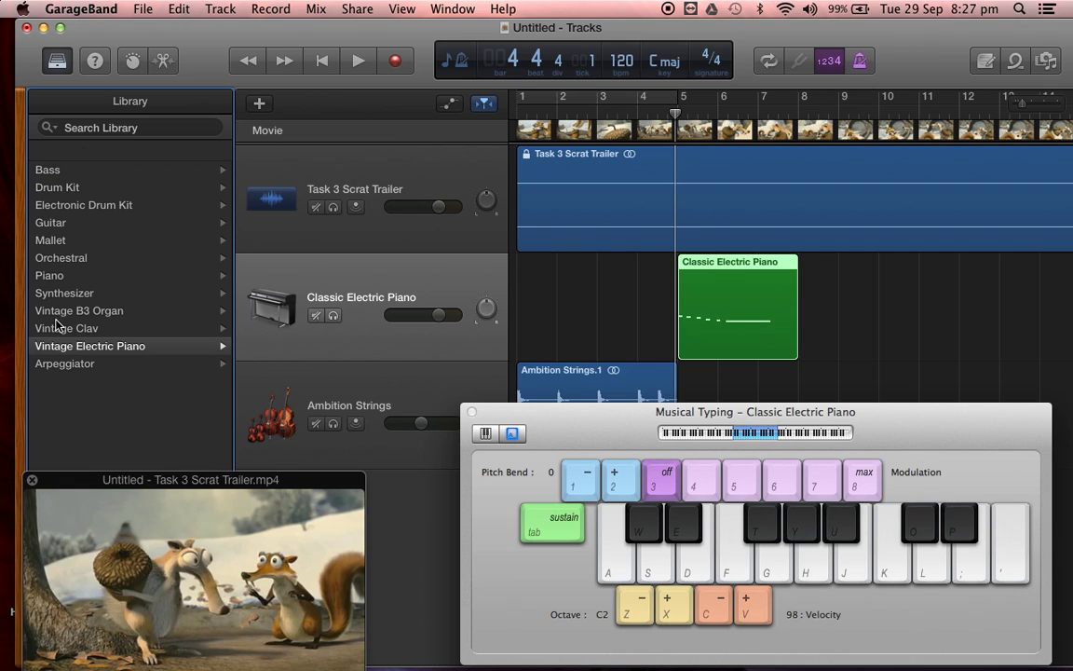
{"action": "left_click", "coordinate": [62, 261]}
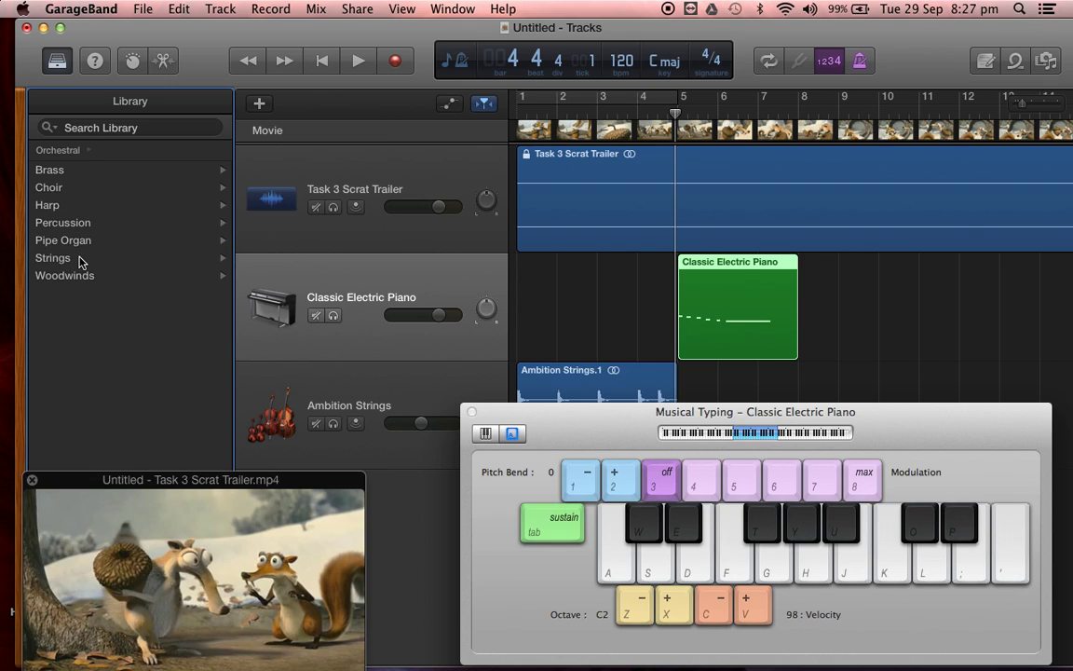
{"action": "left_click", "coordinate": [79, 259]}
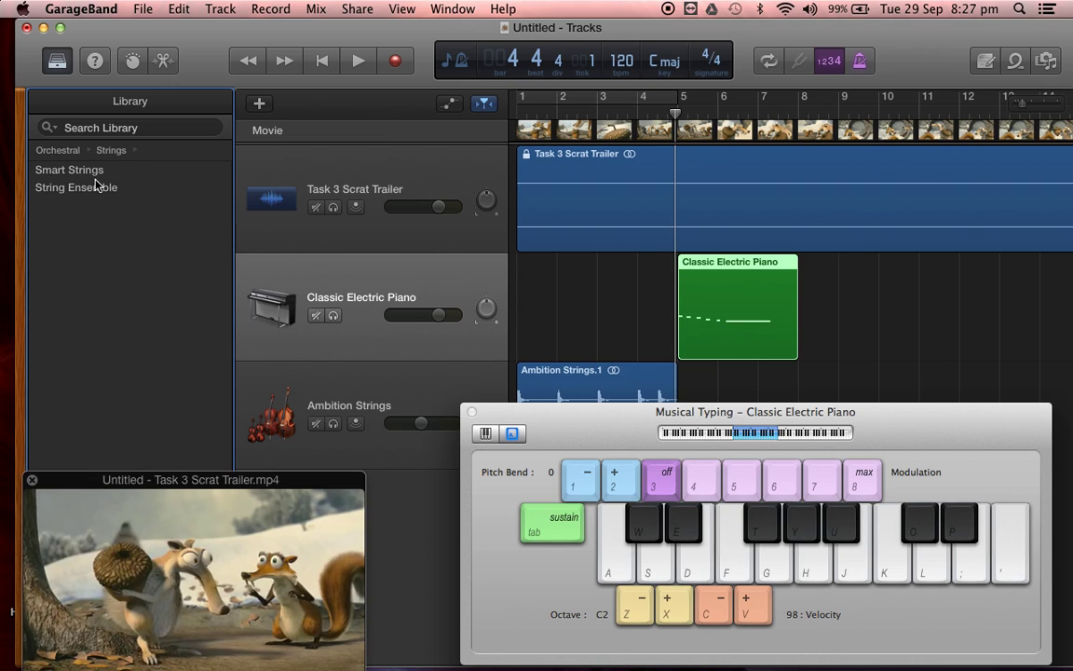
{"action": "left_click", "coordinate": [66, 152]}
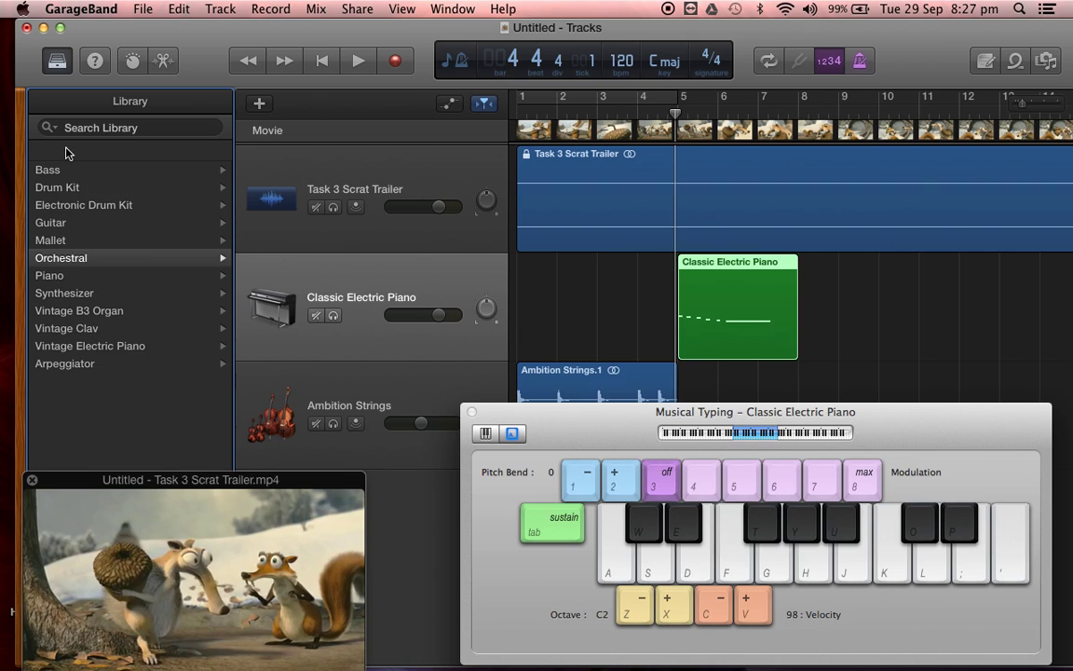
{"action": "left_click", "coordinate": [66, 258]}
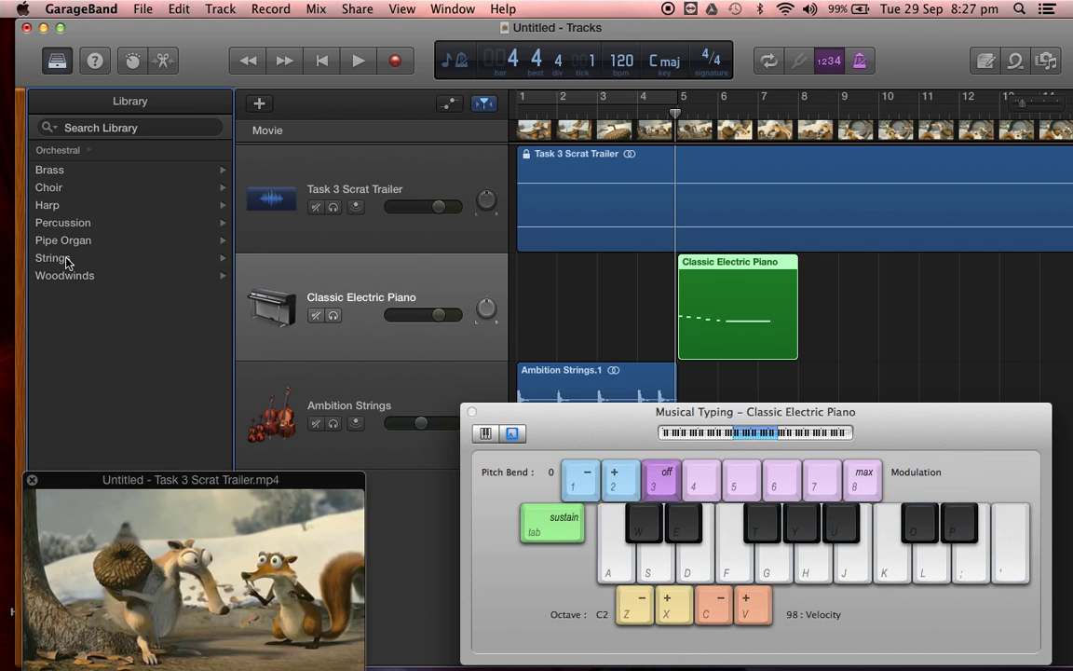
{"action": "left_click", "coordinate": [62, 276]}
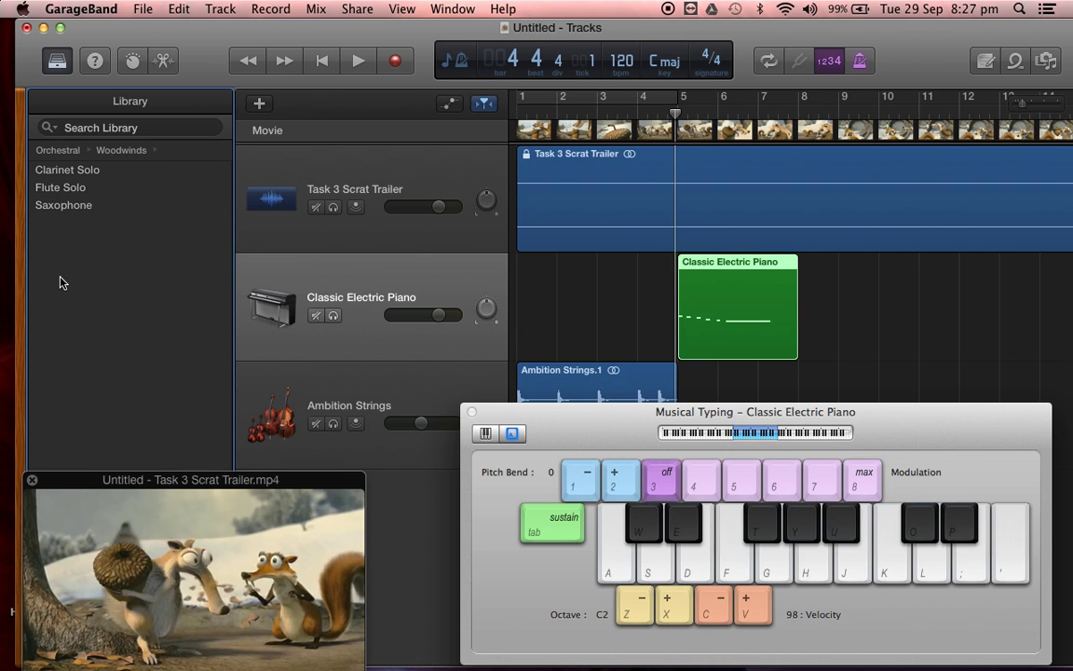
{"action": "left_click", "coordinate": [111, 151]}
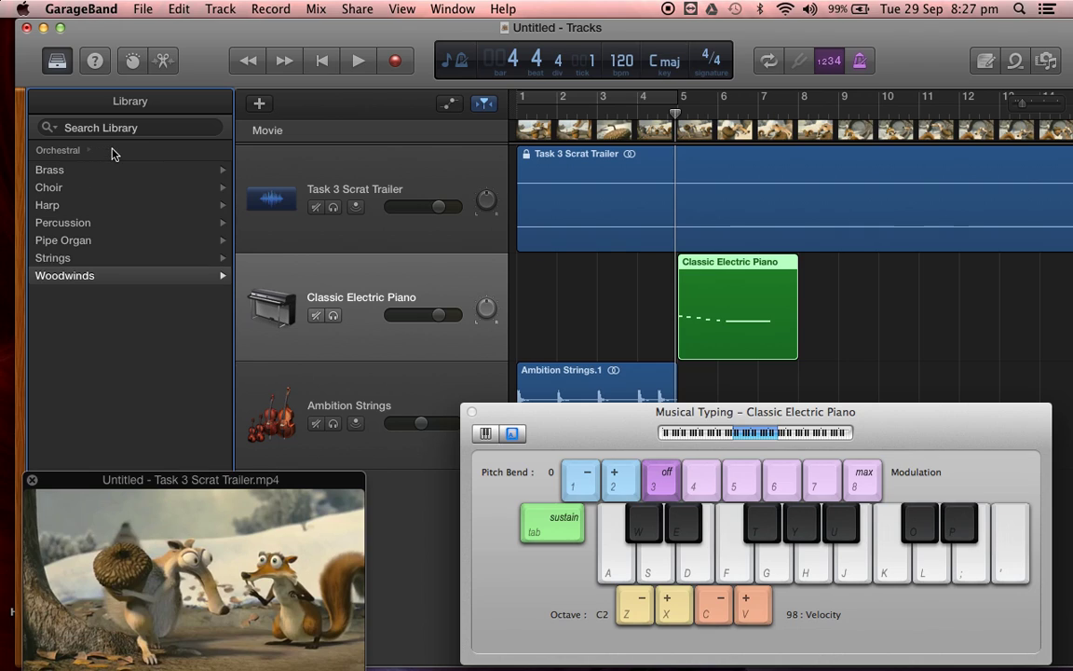
{"action": "left_click", "coordinate": [76, 169]}
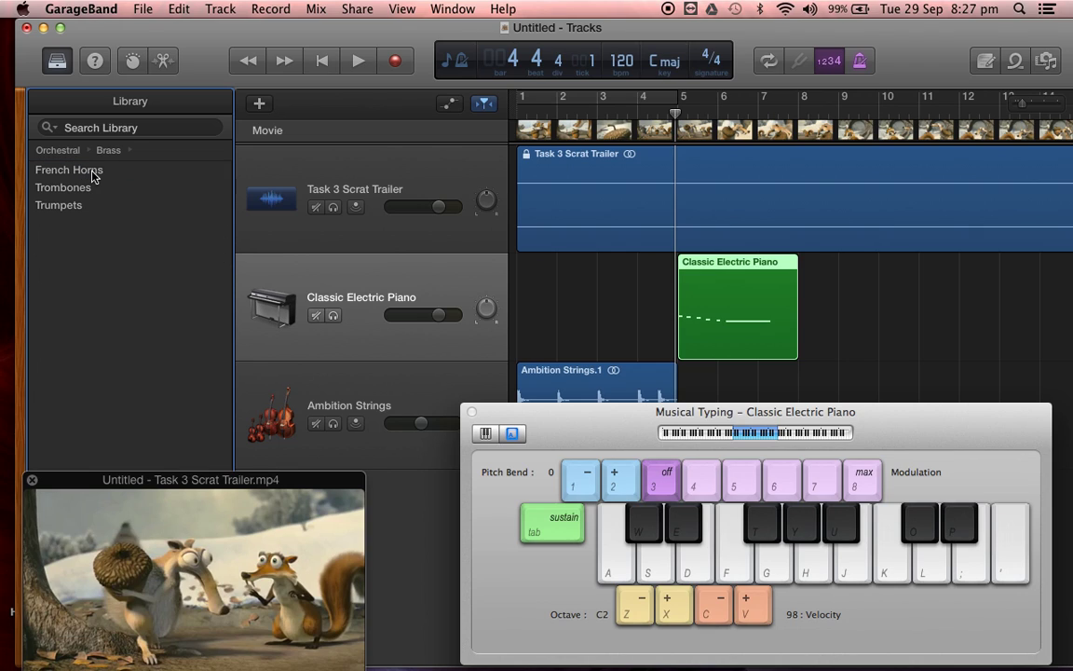
Switch the track to French Horns and audition a K-J-H-G-F-D melody during playback.
{"action": "left_click", "coordinate": [92, 172]}
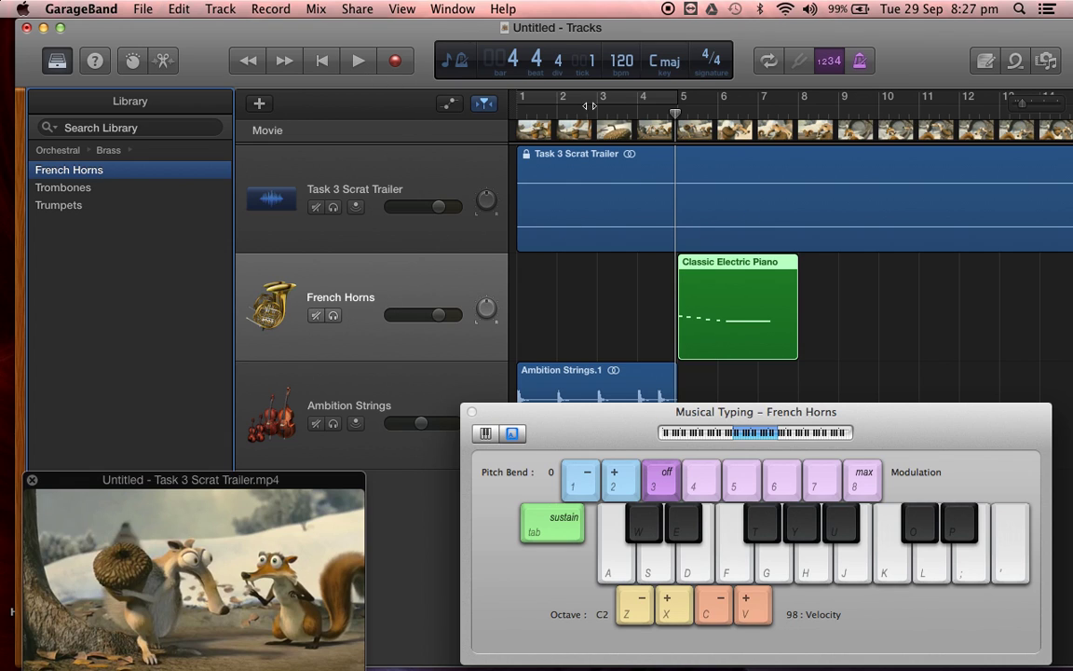
{"action": "left_click", "coordinate": [358, 62]}
{"action": "key", "text": "k"}
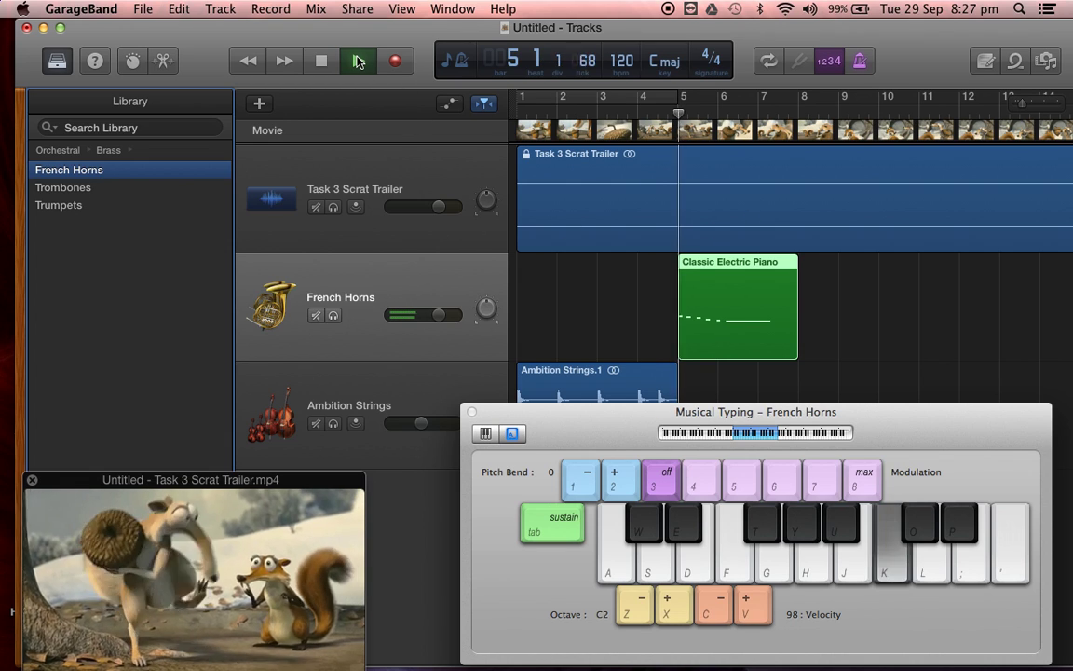
{"action": "key", "text": "j"}
{"action": "key", "text": "h"}
{"action": "key", "text": "g"}
{"action": "key", "text": "f"}
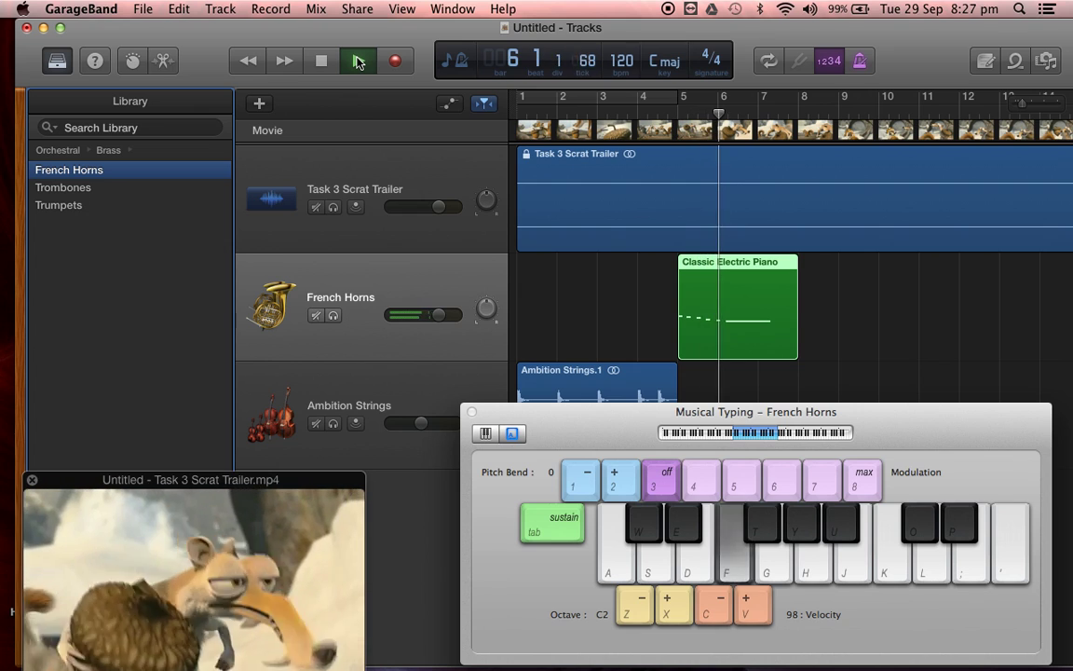
{"action": "key", "text": "d"}
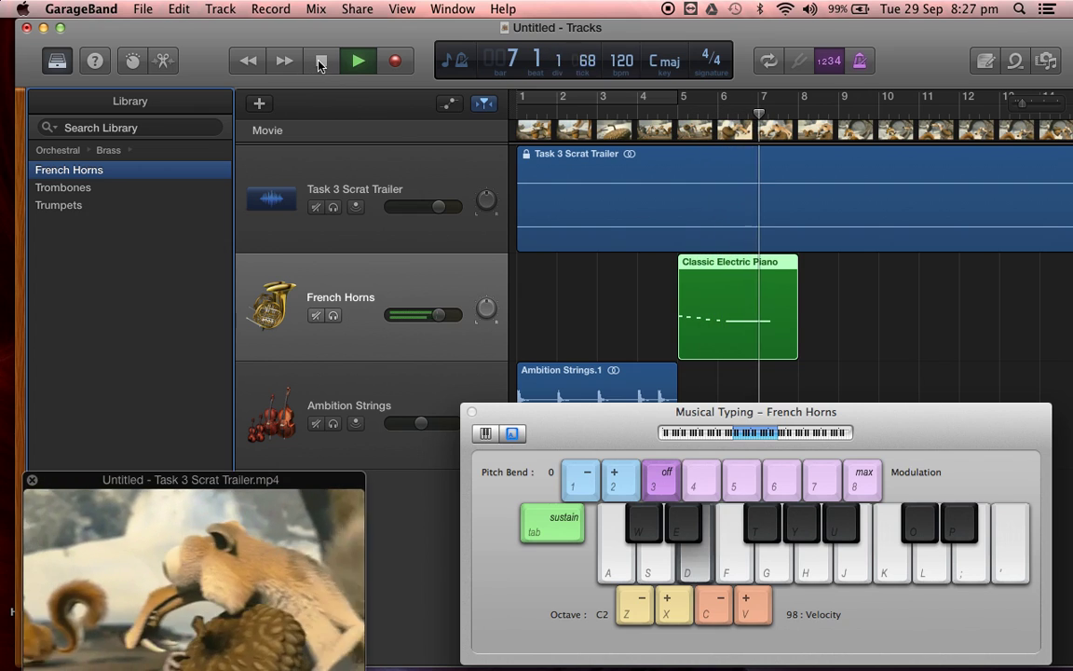
{"action": "left_click", "coordinate": [320, 61]}
Switch the track to Female Chamber Choir and audition it from bar 5.
{"action": "left_click", "coordinate": [107, 152]}
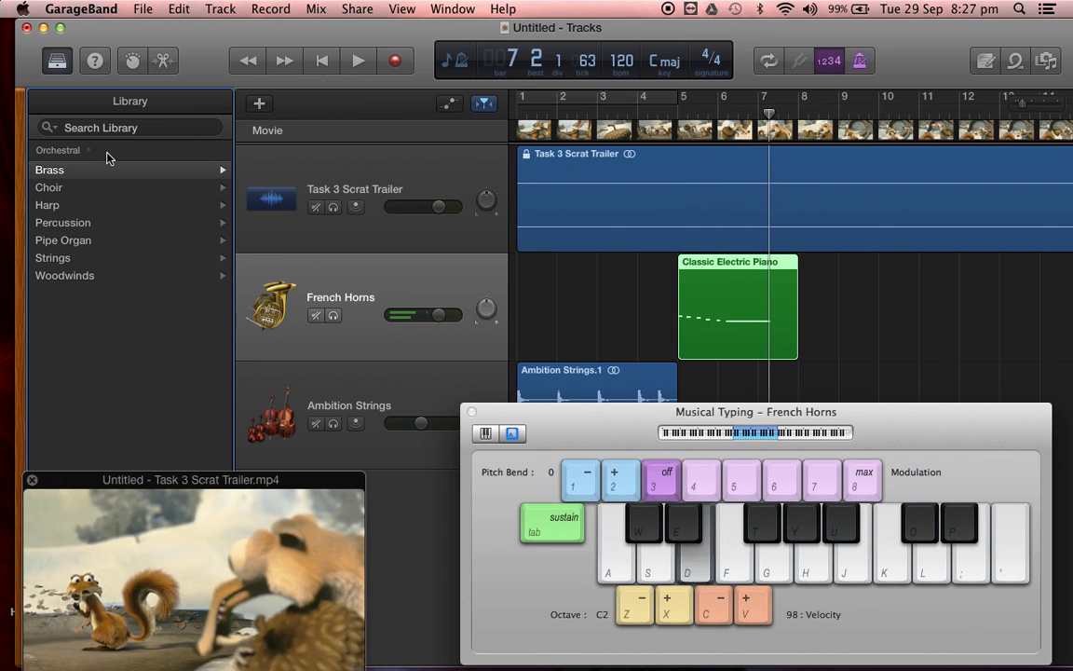
{"action": "left_click", "coordinate": [66, 189]}
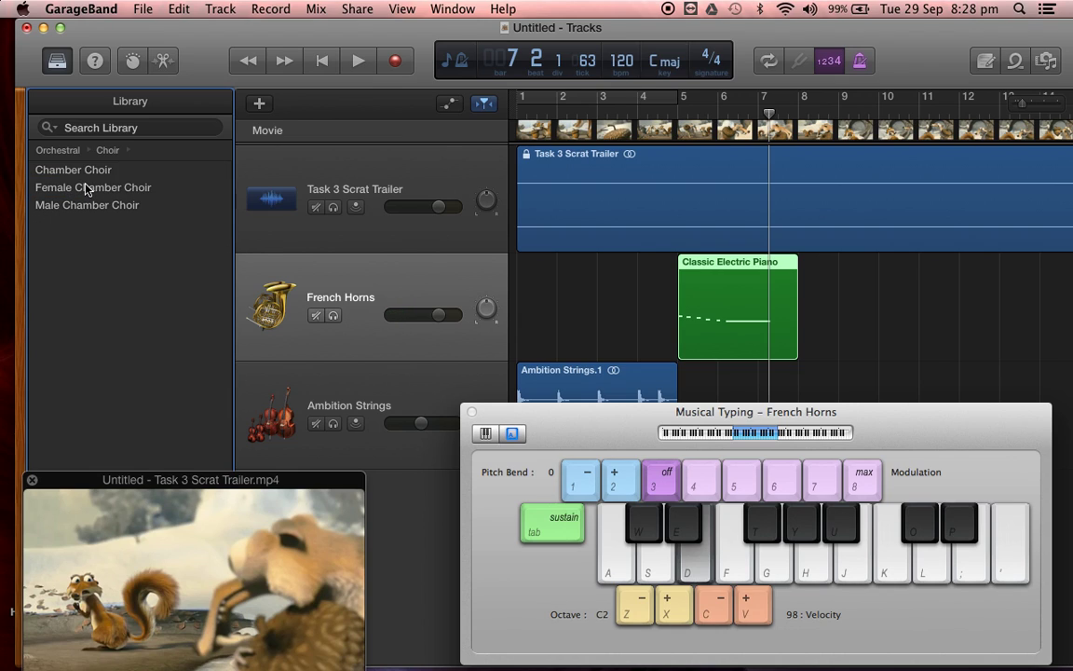
{"action": "left_click", "coordinate": [85, 188]}
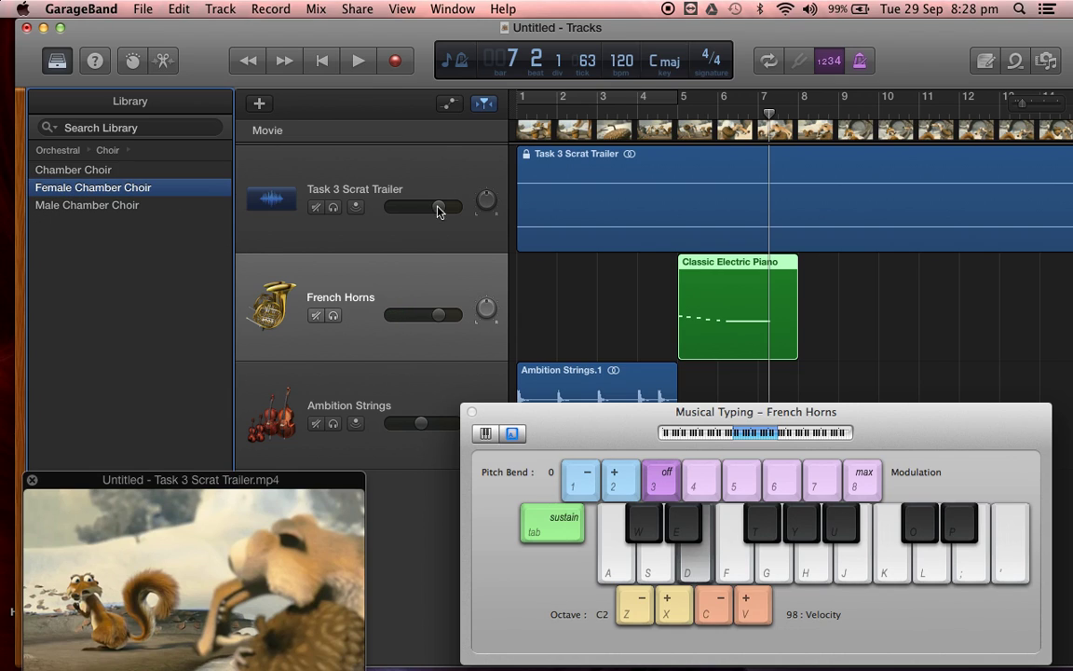
{"action": "left_click", "coordinate": [678, 103]}
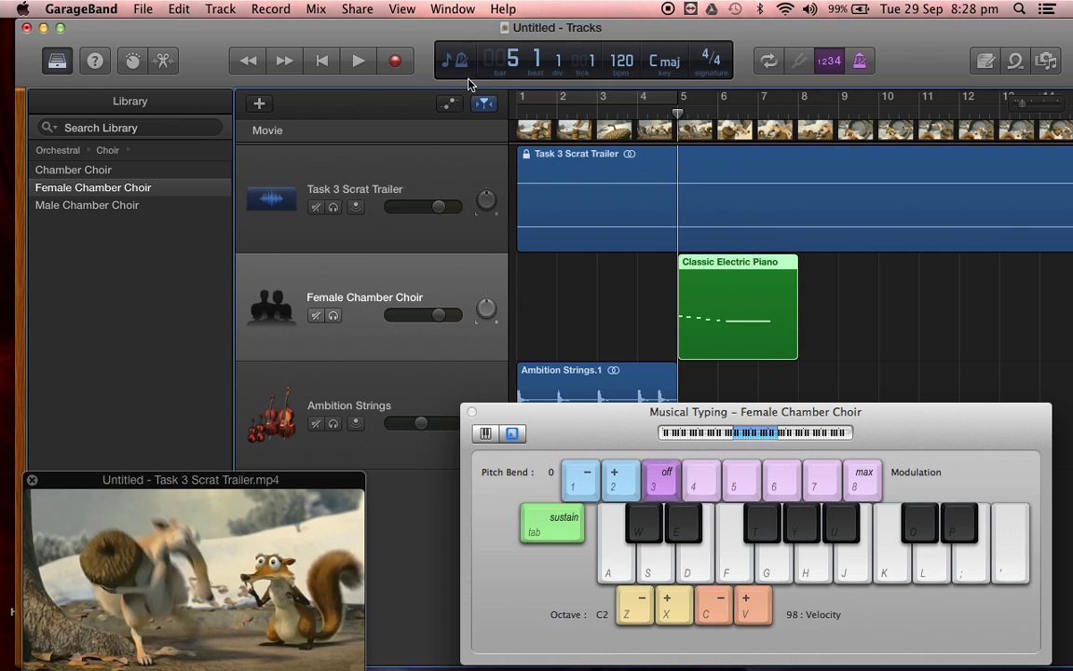
{"action": "left_click", "coordinate": [357, 60]}
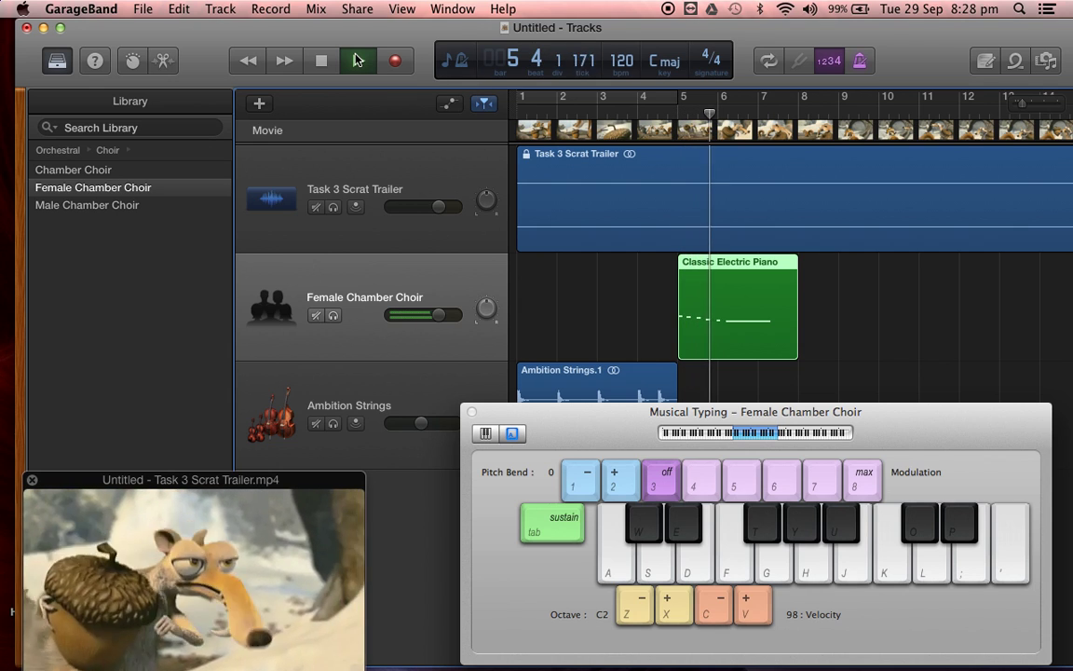
{"action": "key", "text": "d"}
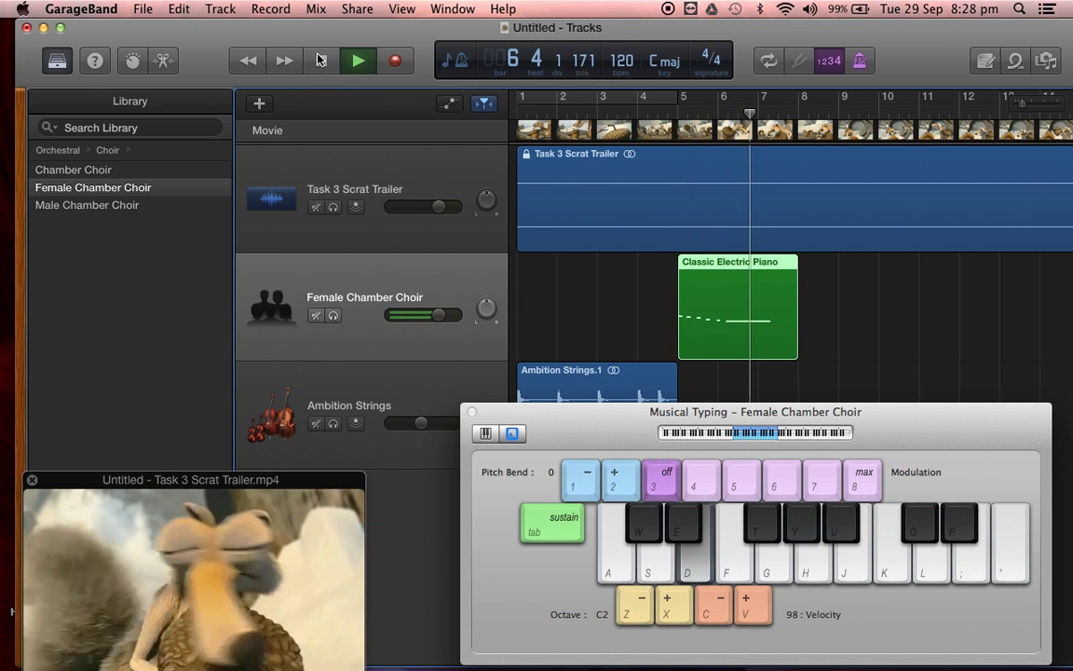
{"action": "left_click", "coordinate": [319, 60]}
Choose the Orchestral Strings String Ensemble sound for the track.
{"action": "left_click", "coordinate": [61, 149]}
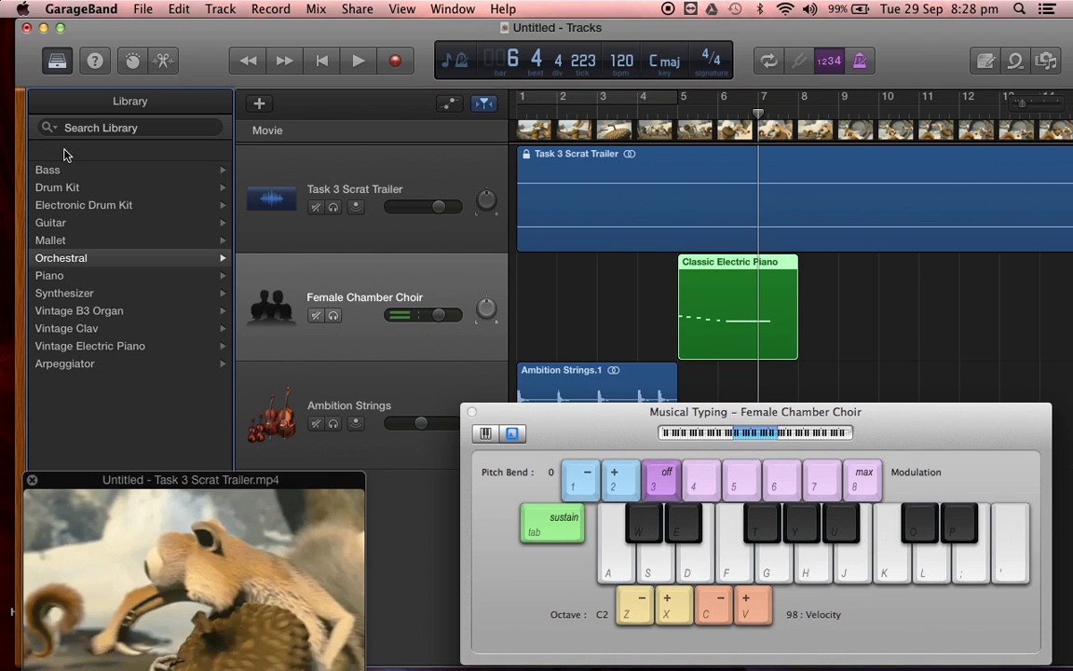
{"action": "left_click", "coordinate": [64, 258]}
{"action": "left_click", "coordinate": [62, 258]}
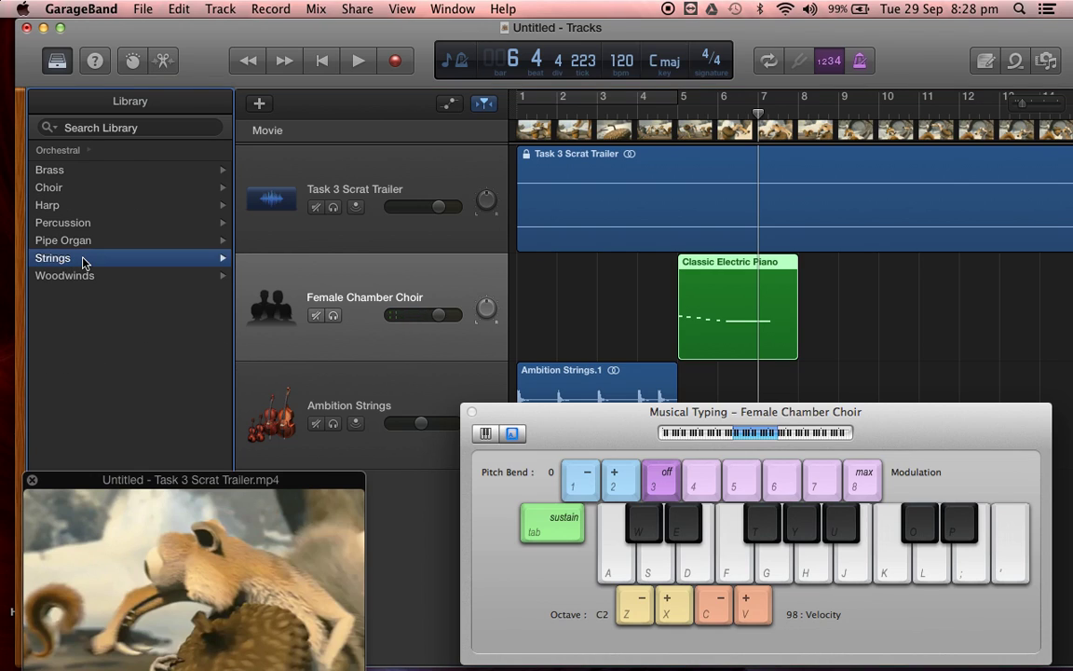
{"action": "left_click", "coordinate": [83, 186]}
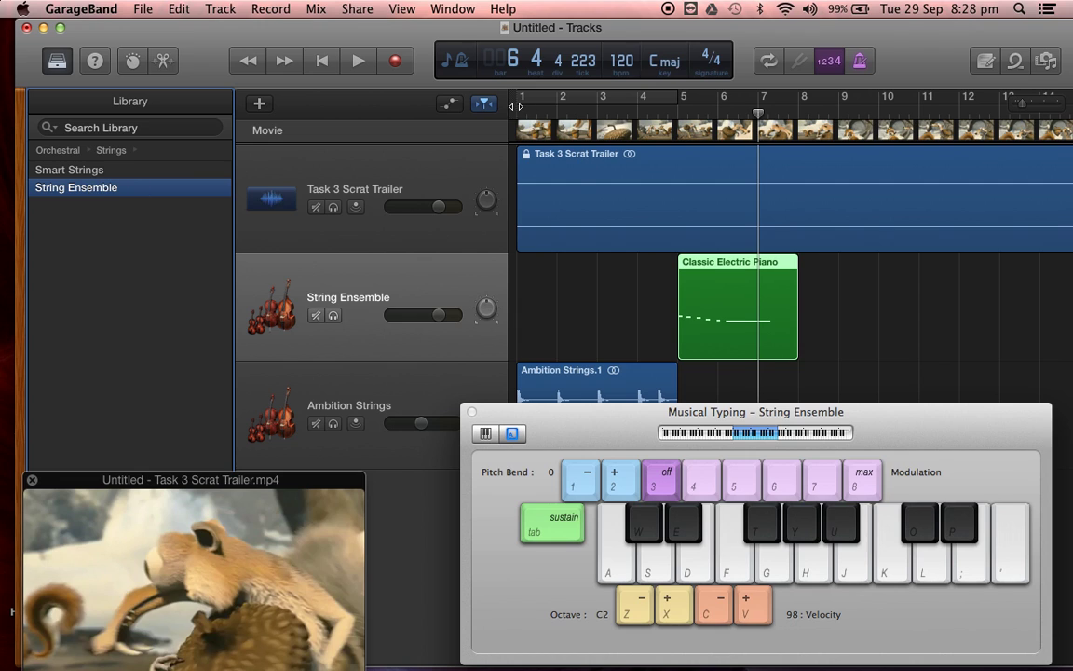
Play from the start and perform the H-G-F-D-D strings melody along with the movie.
{"action": "key", "text": "Return"}
{"action": "left_click", "coordinate": [359, 61]}
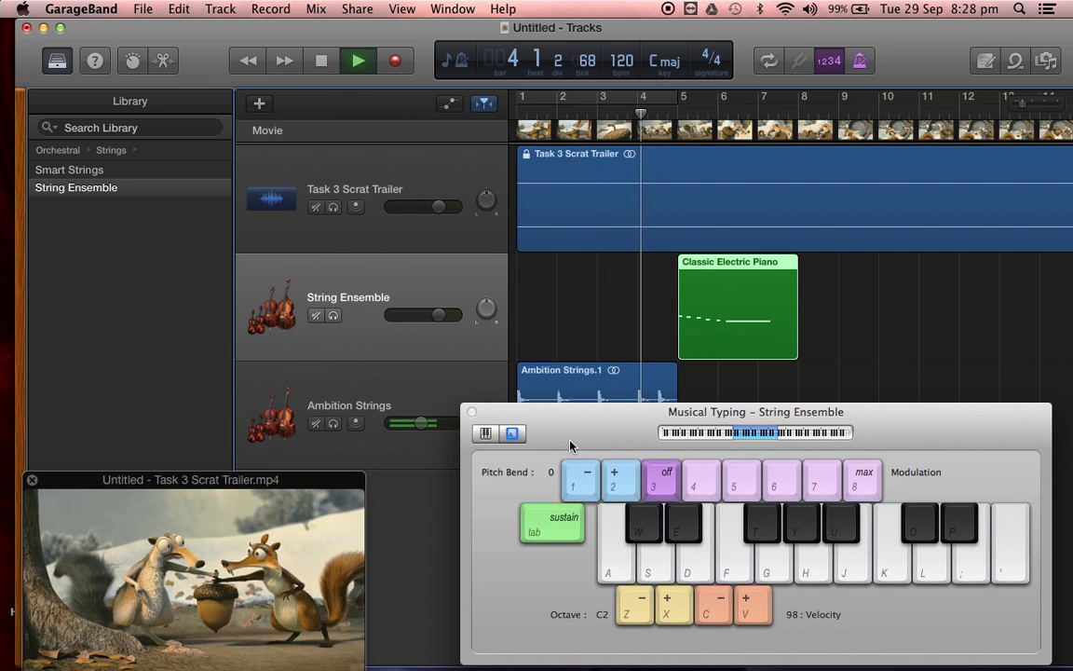
{"action": "key", "text": "h"}
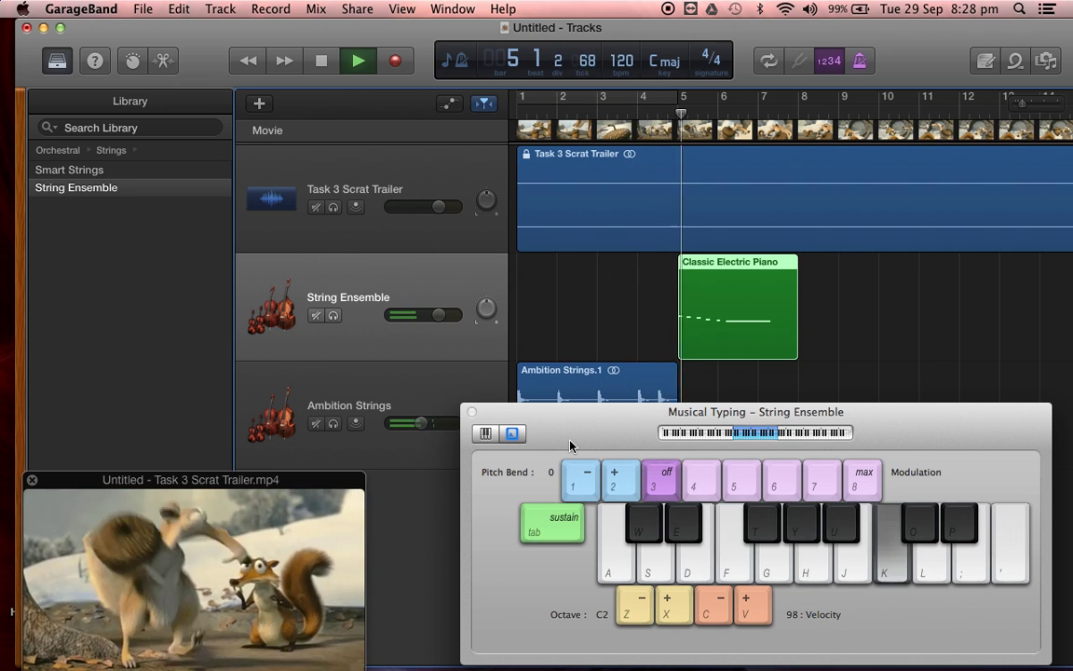
{"action": "key", "text": "g"}
{"action": "key", "text": "f"}
{"action": "key", "text": "d"}
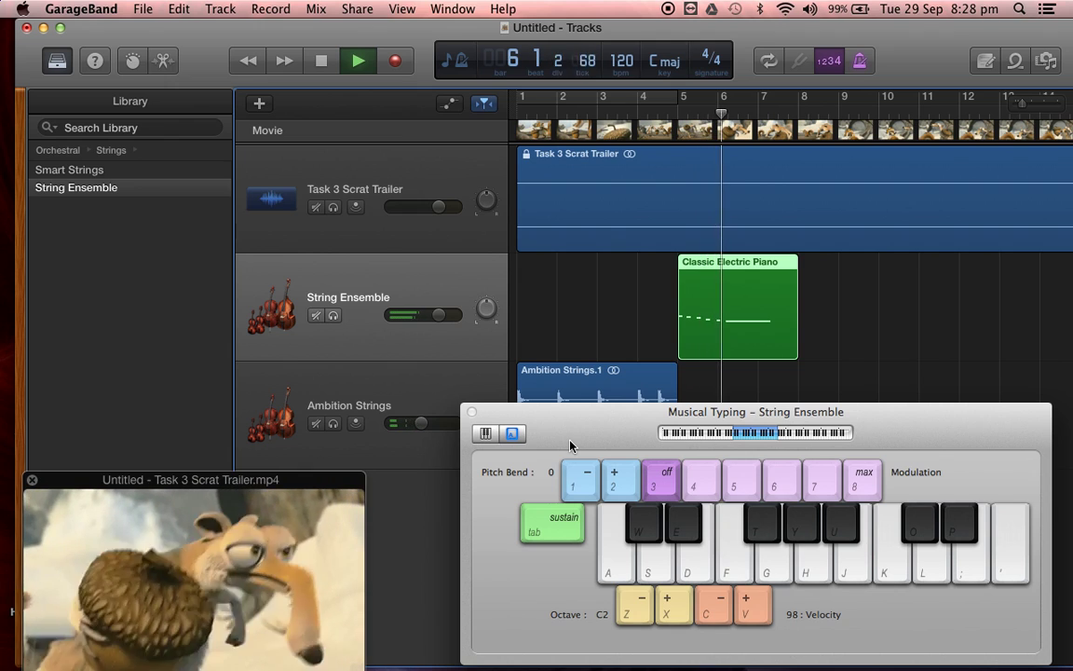
{"action": "key", "text": "d"}
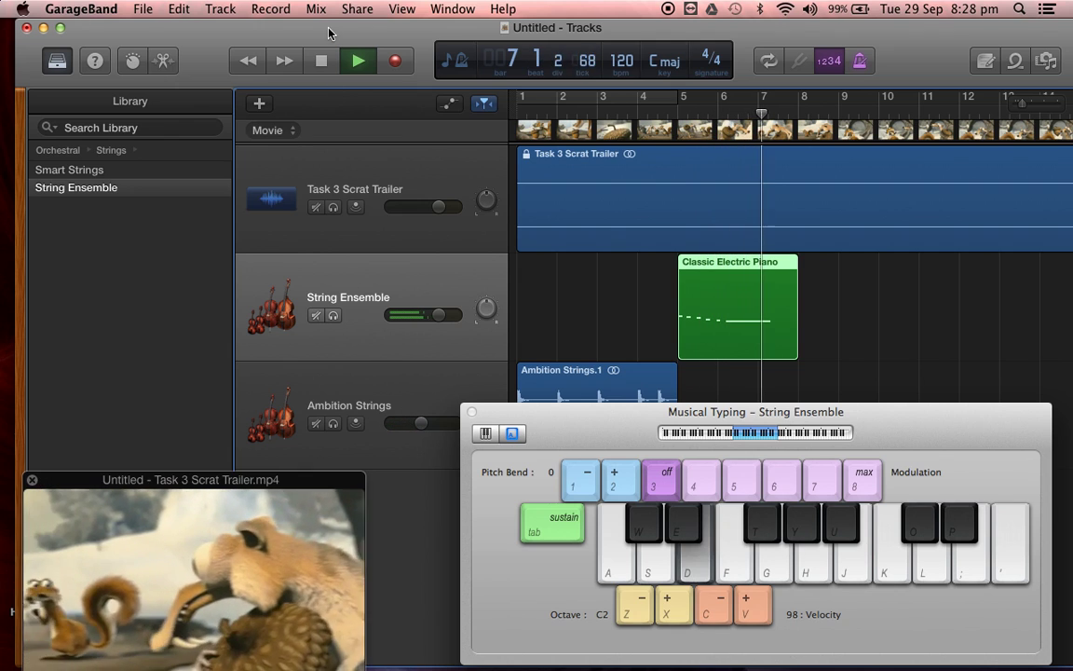
{"action": "key", "text": "space"}
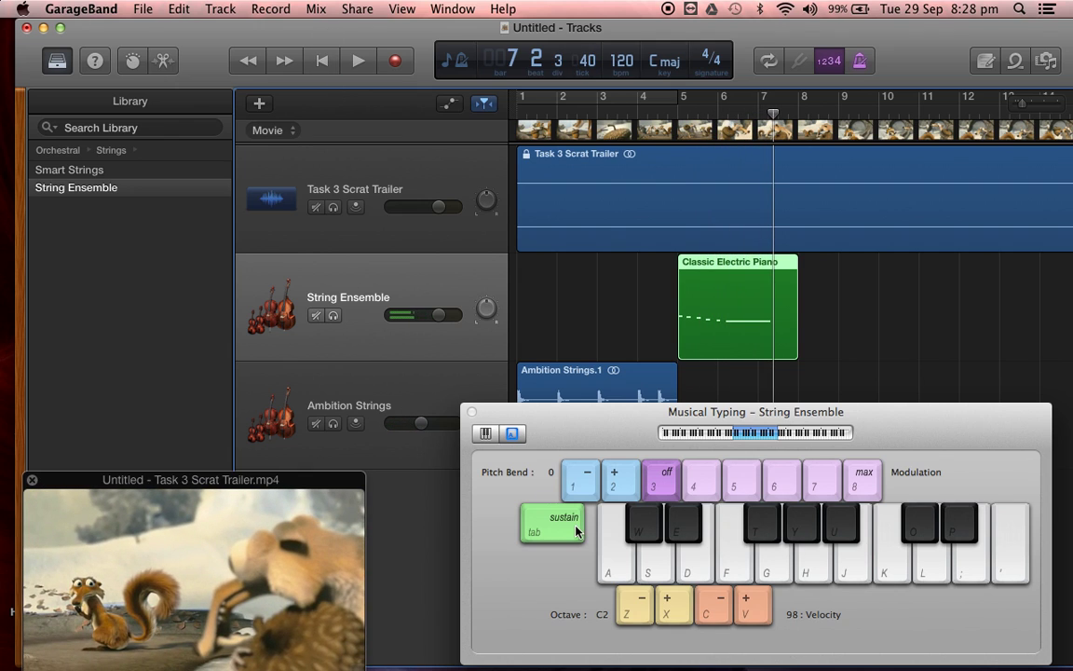
Close Musical Typing and create a new microphone Audio track, Audio 3.
{"action": "left_click", "coordinate": [472, 412]}
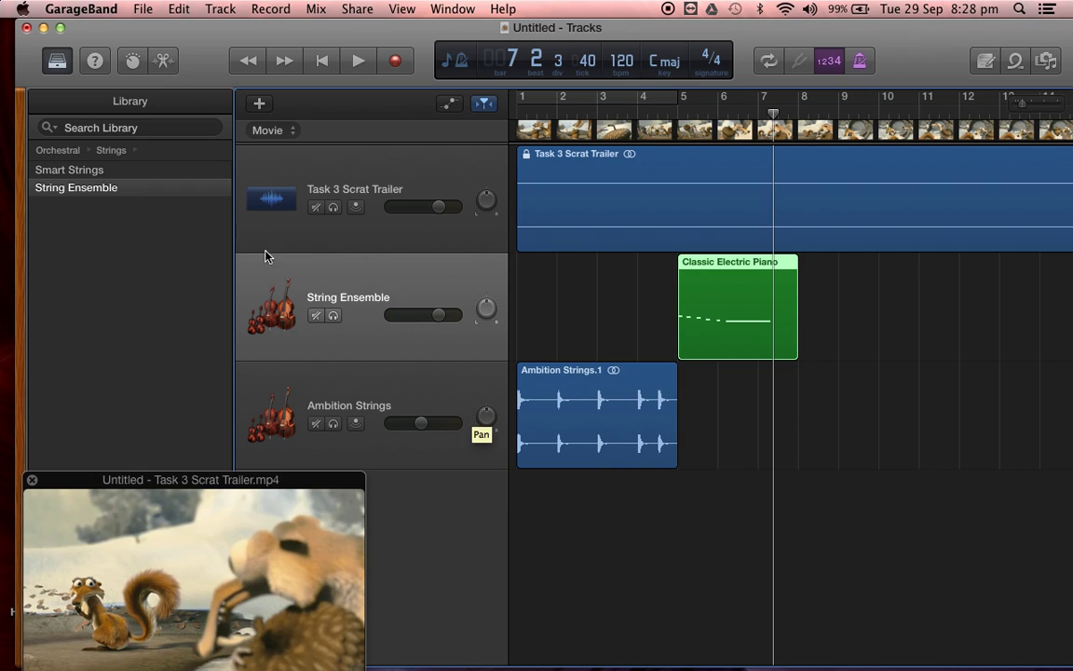
{"action": "left_click", "coordinate": [221, 9]}
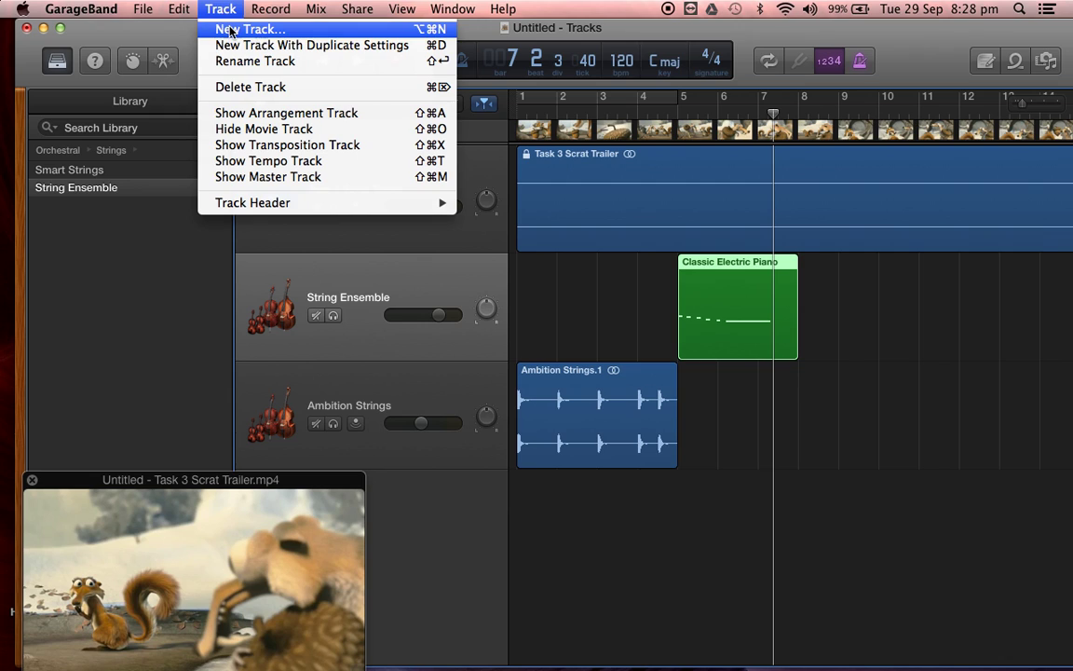
{"action": "left_click", "coordinate": [230, 30]}
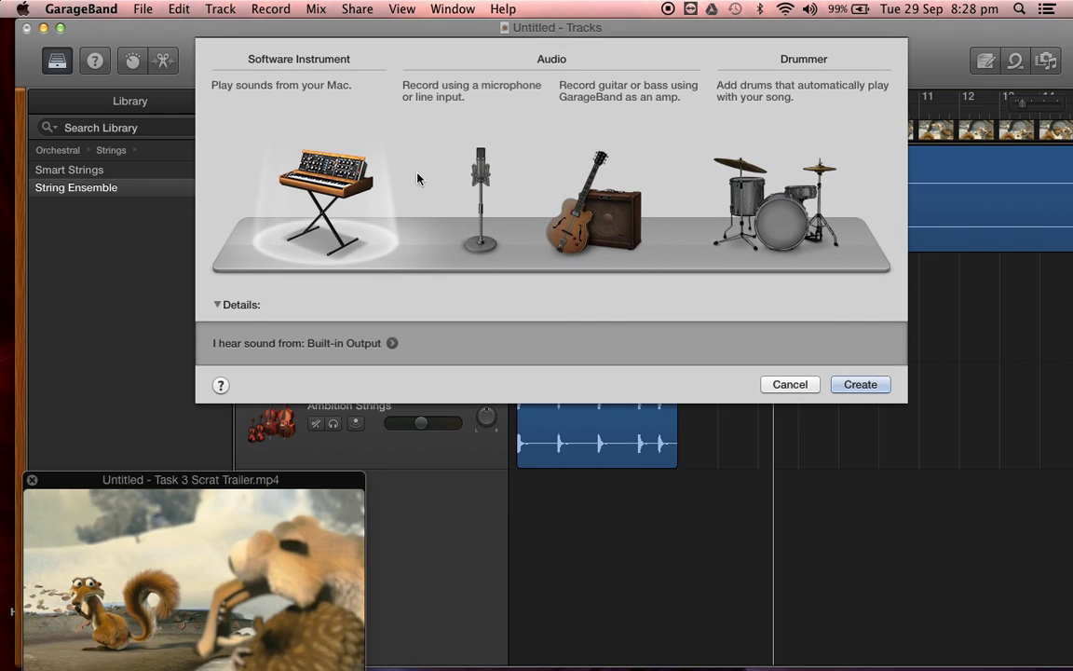
{"action": "left_click", "coordinate": [482, 177]}
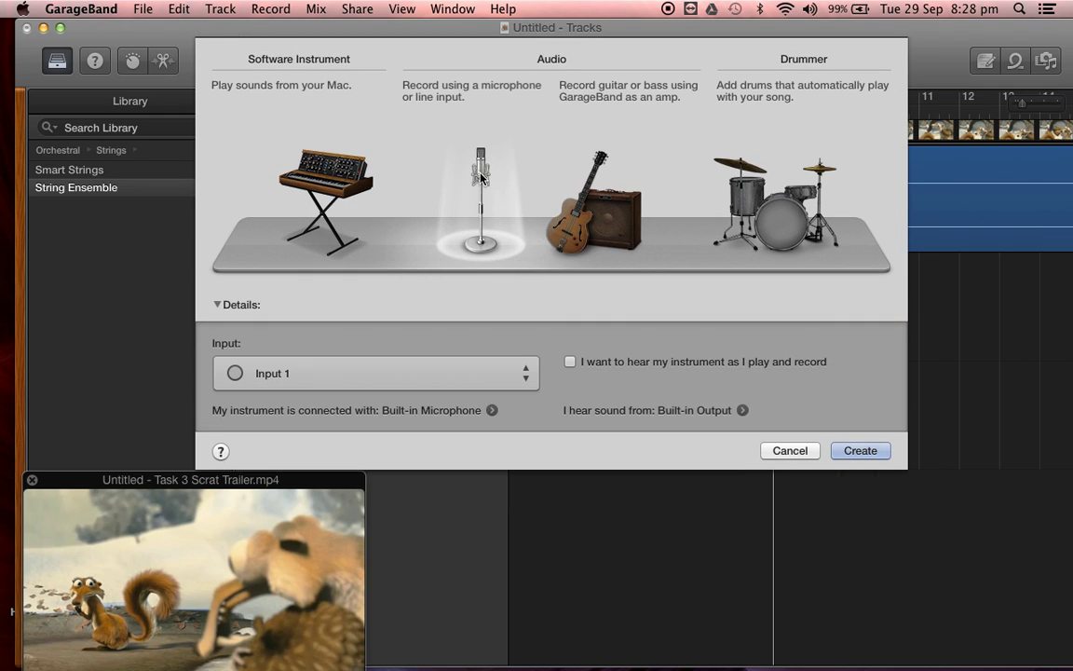
{"action": "left_click", "coordinate": [858, 453]}
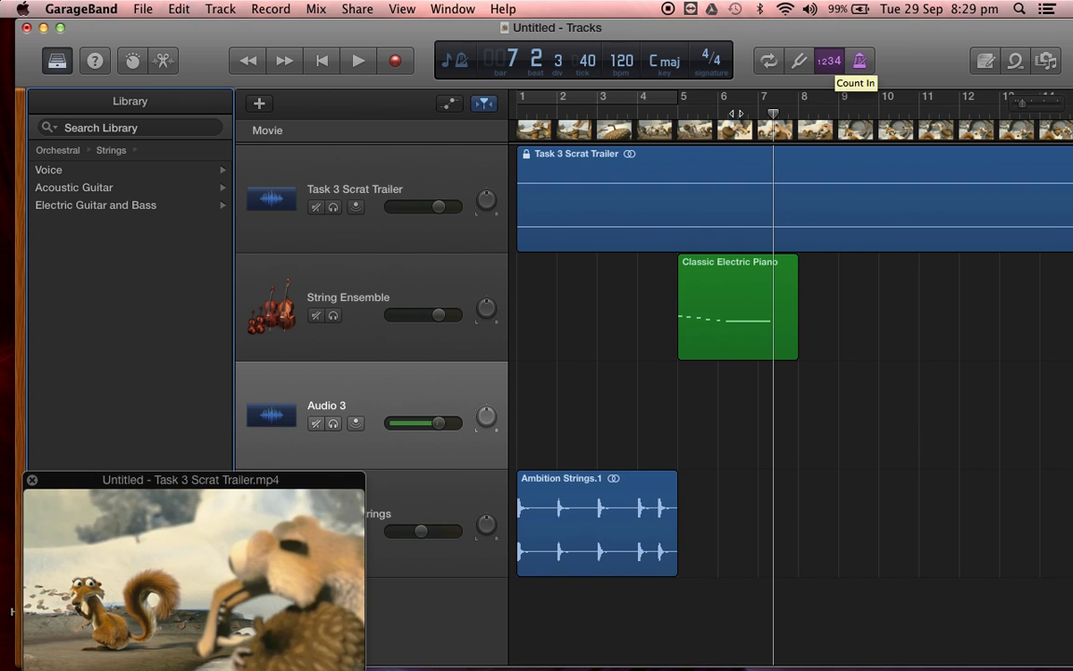
Record the vocal effect on Audio 3 as Untitled_3#01, then play it back from bar 7.
{"action": "left_click", "coordinate": [392, 61]}
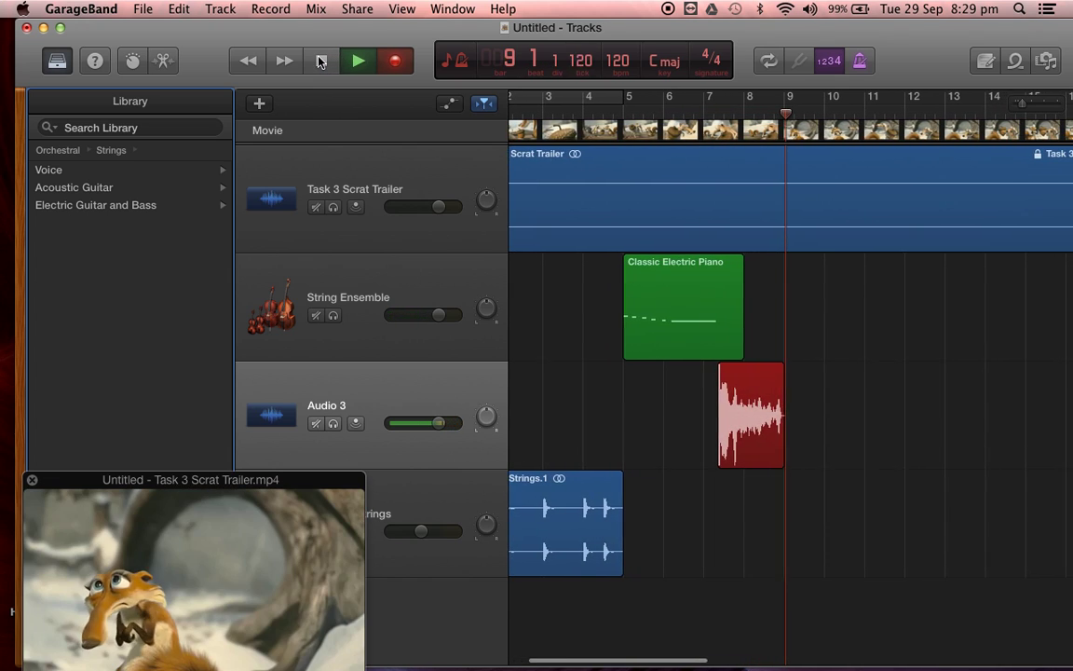
{"action": "left_click", "coordinate": [321, 61]}
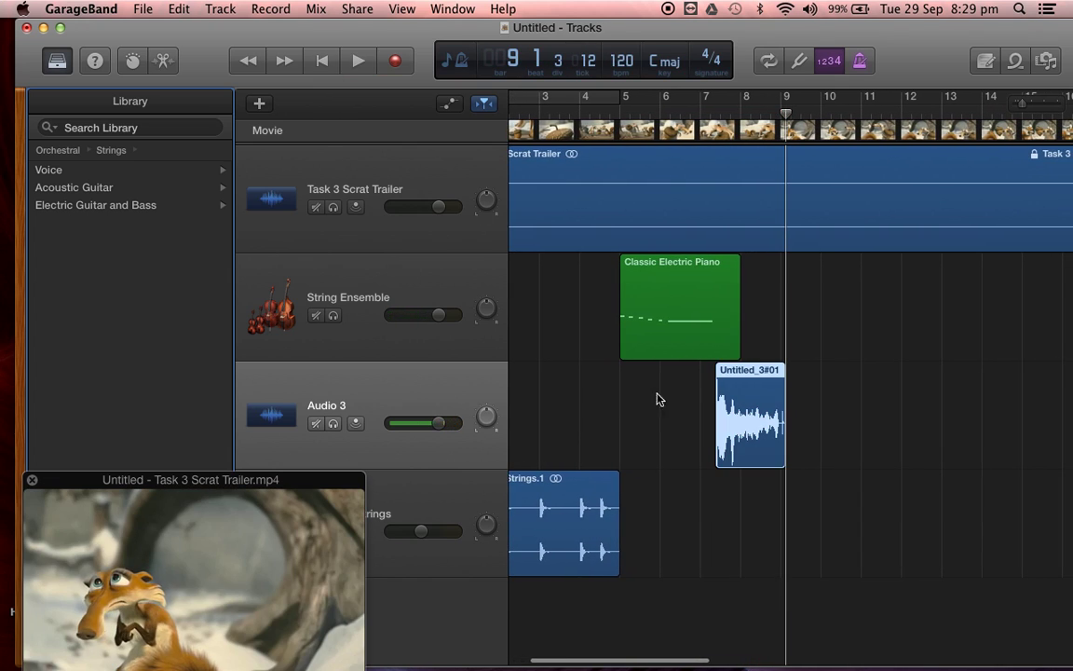
{"action": "left_click", "coordinate": [697, 108]}
{"action": "key", "text": "space"}
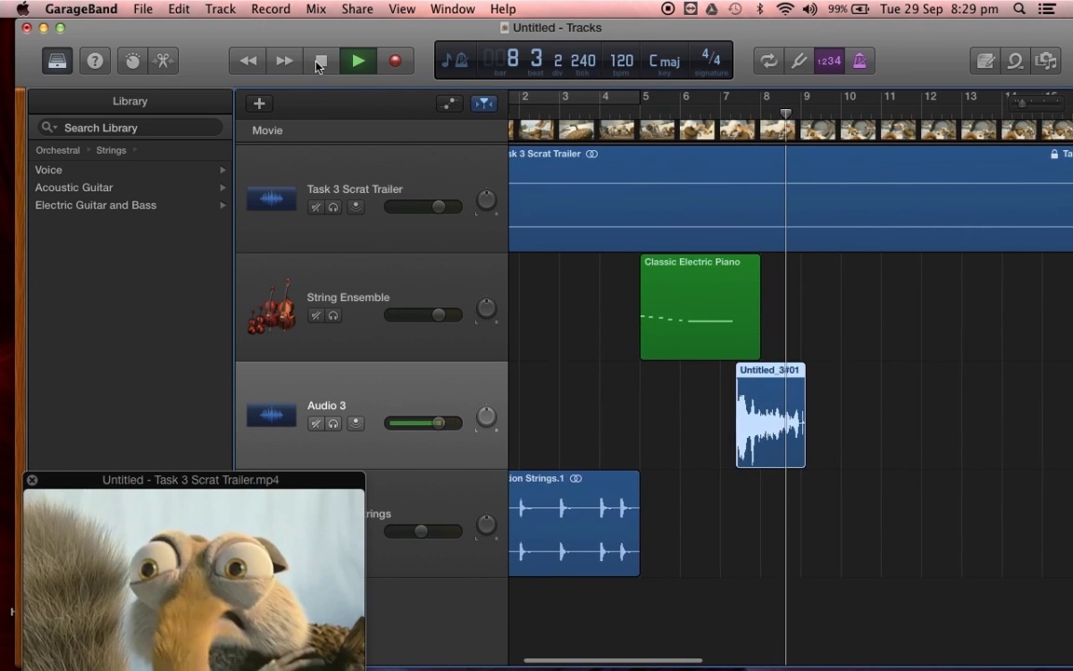
{"action": "left_click", "coordinate": [321, 61]}
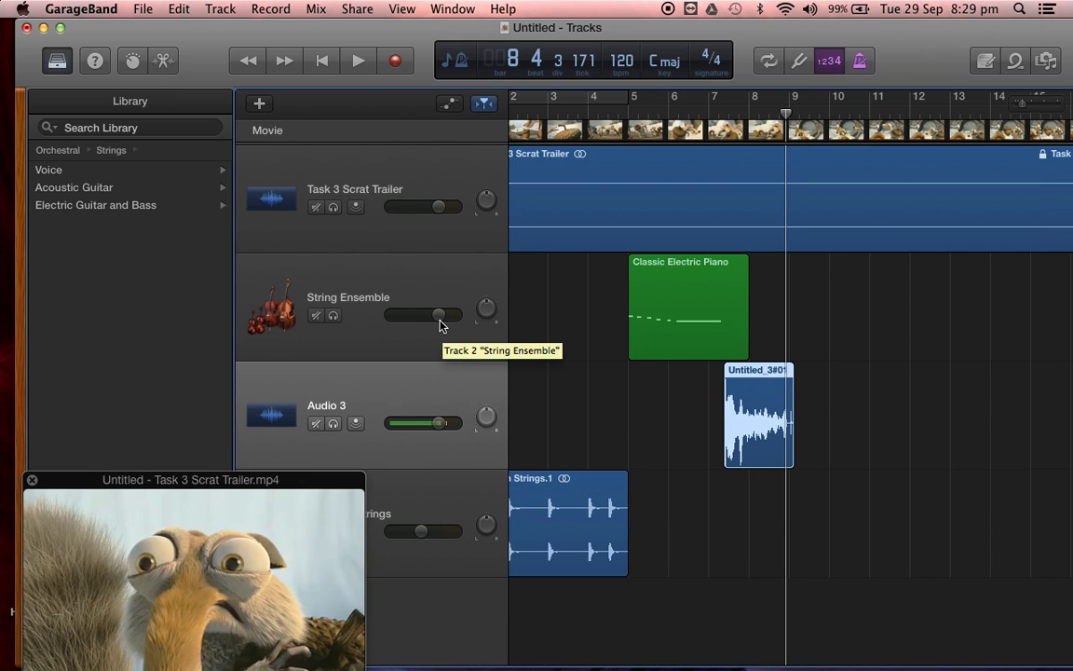
Lower the Audio 3 volume to about -15 dB and raise String Ensemble to +1.3 dB.
{"action": "left_click_drag", "start_coordinate": [438, 423], "coordinate": [410, 423]}
{"action": "left_click_drag", "start_coordinate": [442, 315], "coordinate": [455, 315]}
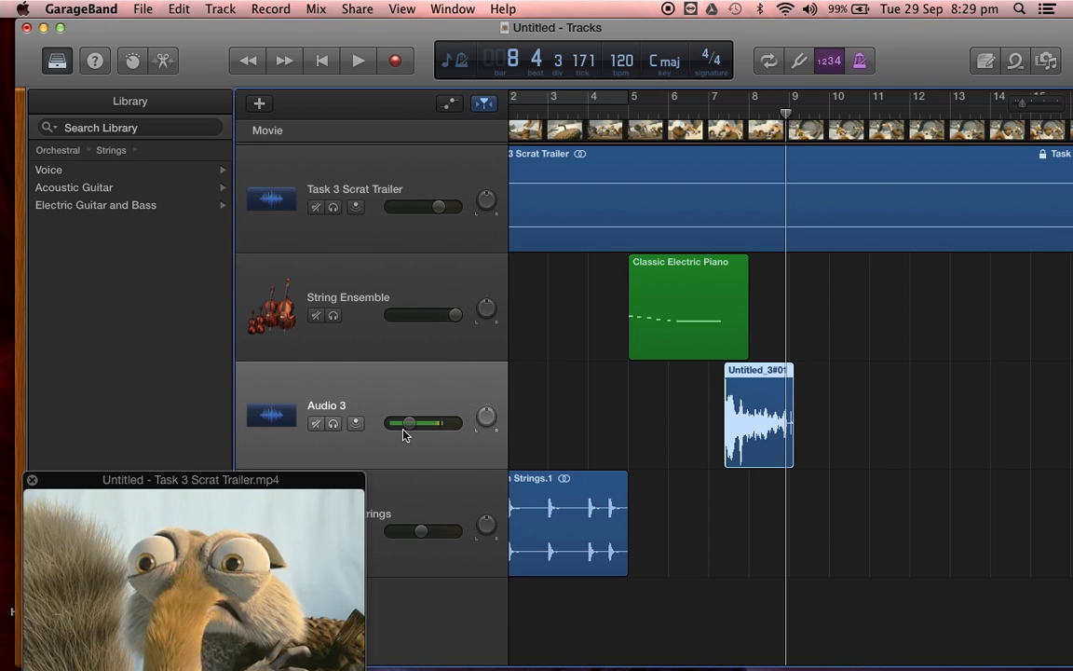
{"action": "left_click_drag", "start_coordinate": [404, 430], "coordinate": [401, 431]}
Play the mix from bar 5 to check the new levels, then stop.
{"action": "left_click", "coordinate": [630, 103]}
{"action": "key", "text": "space"}
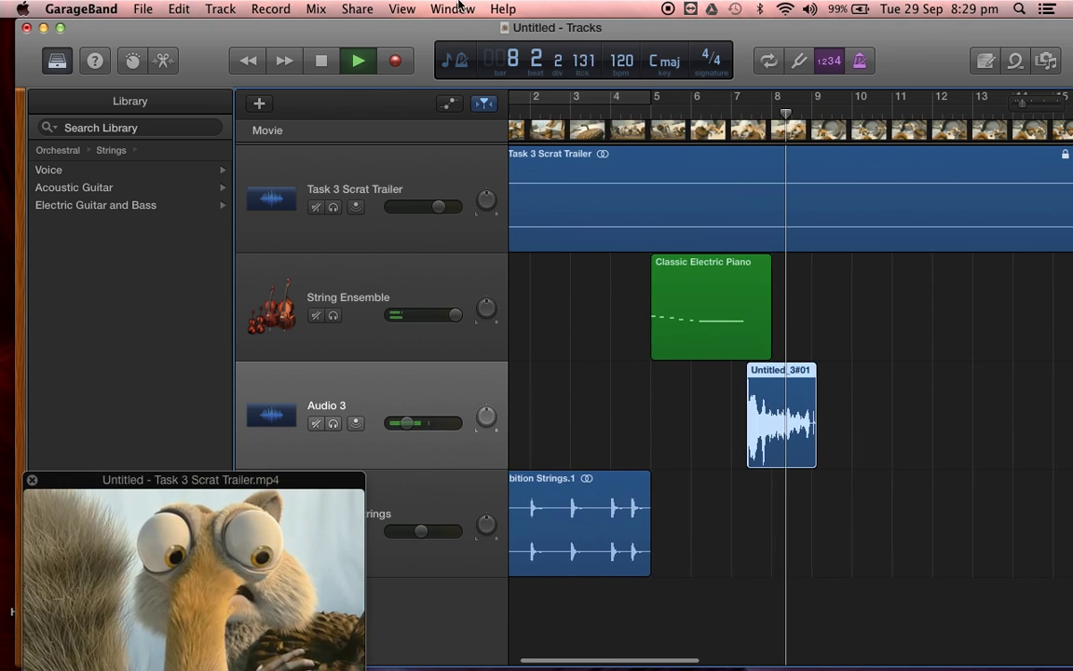
{"action": "left_click", "coordinate": [321, 60]}
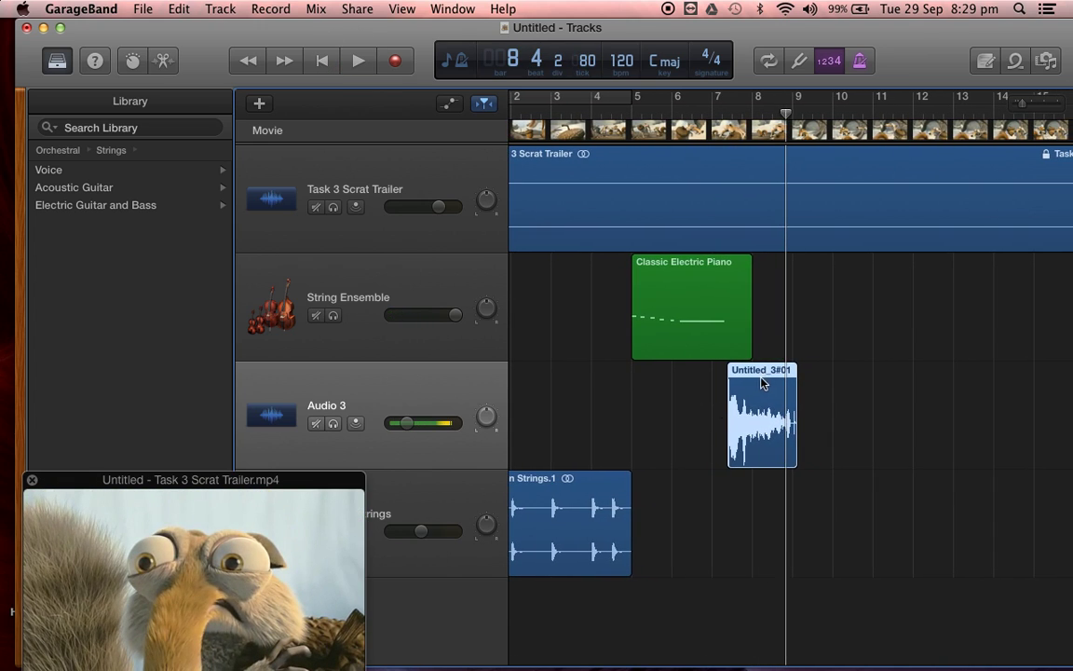
Move the Untitled_3#01 vocal region to start at bar 5 and audition it from there.
{"action": "left_click_drag", "start_coordinate": [764, 376], "coordinate": [669, 382]}
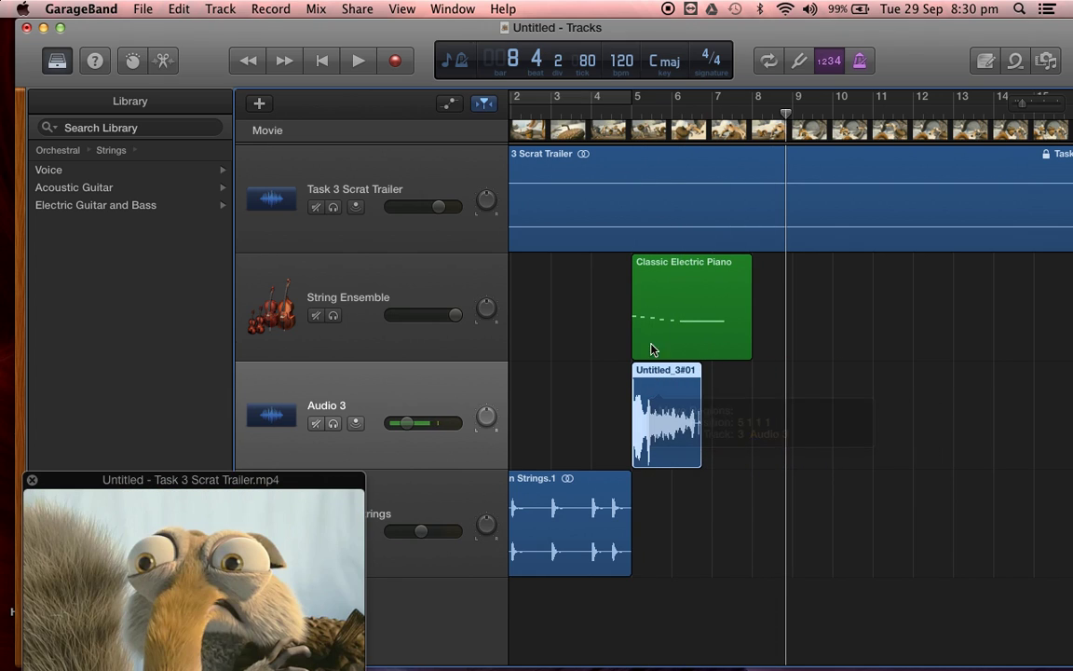
{"action": "left_click", "coordinate": [631, 104]}
{"action": "left_click_drag", "start_coordinate": [632, 104], "coordinate": [631, 104]}
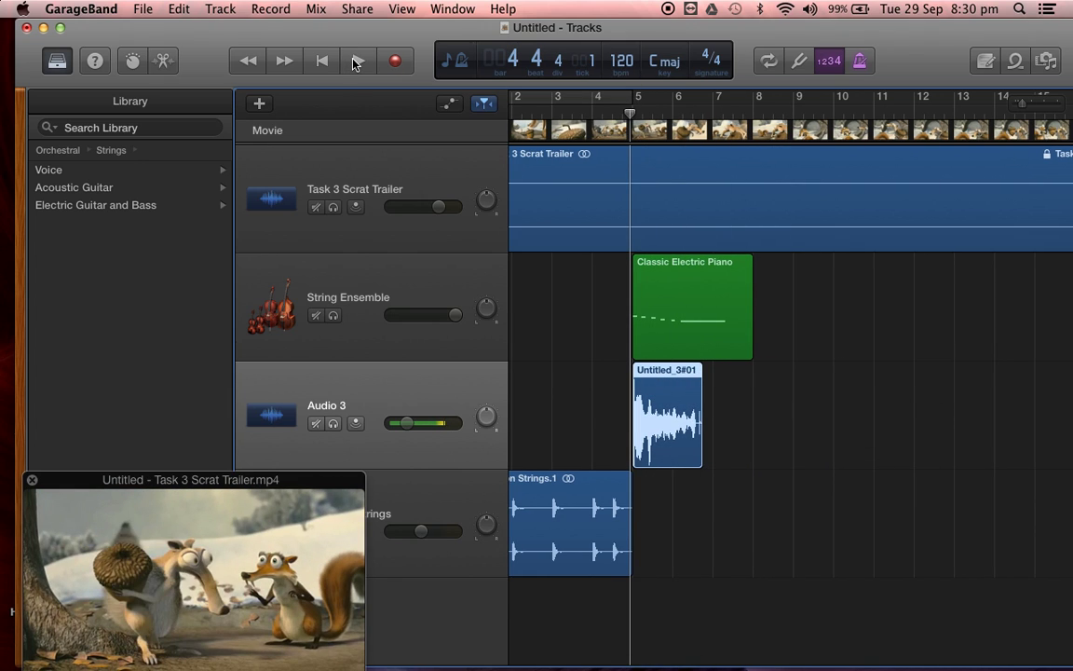
{"action": "left_click", "coordinate": [356, 61]}
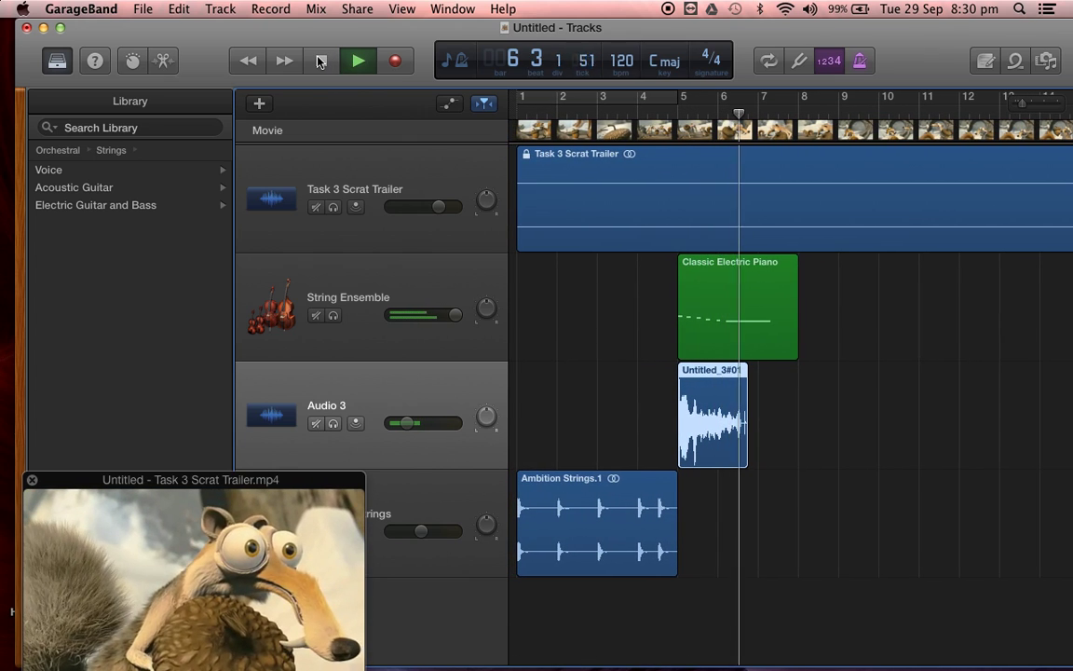
{"action": "left_click", "coordinate": [320, 62]}
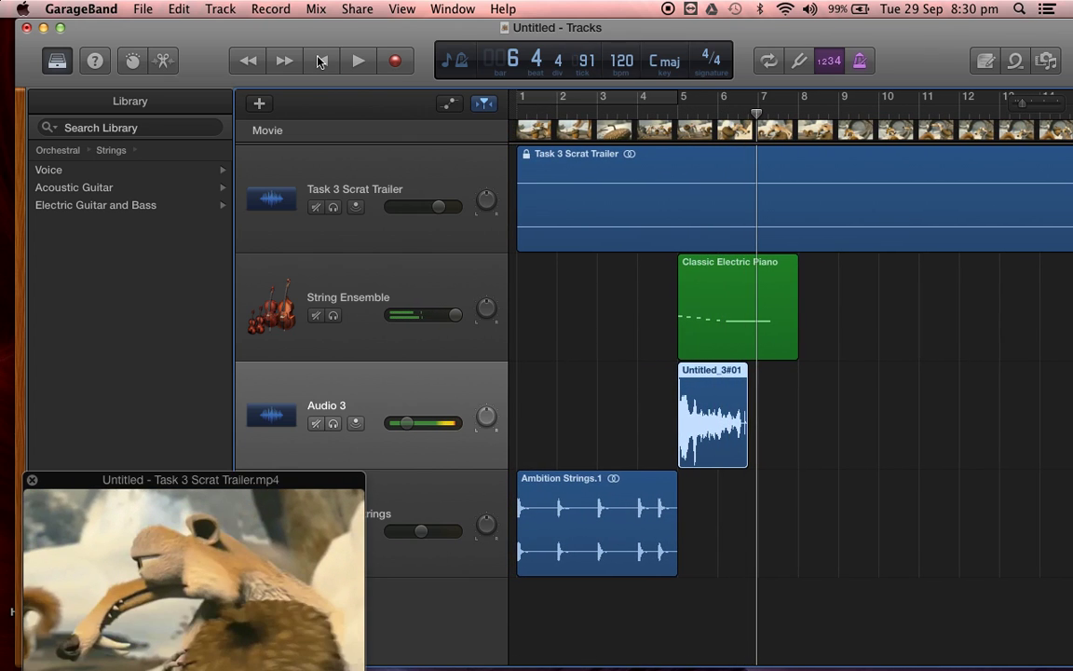
{"action": "left_click", "coordinate": [1014, 61]}
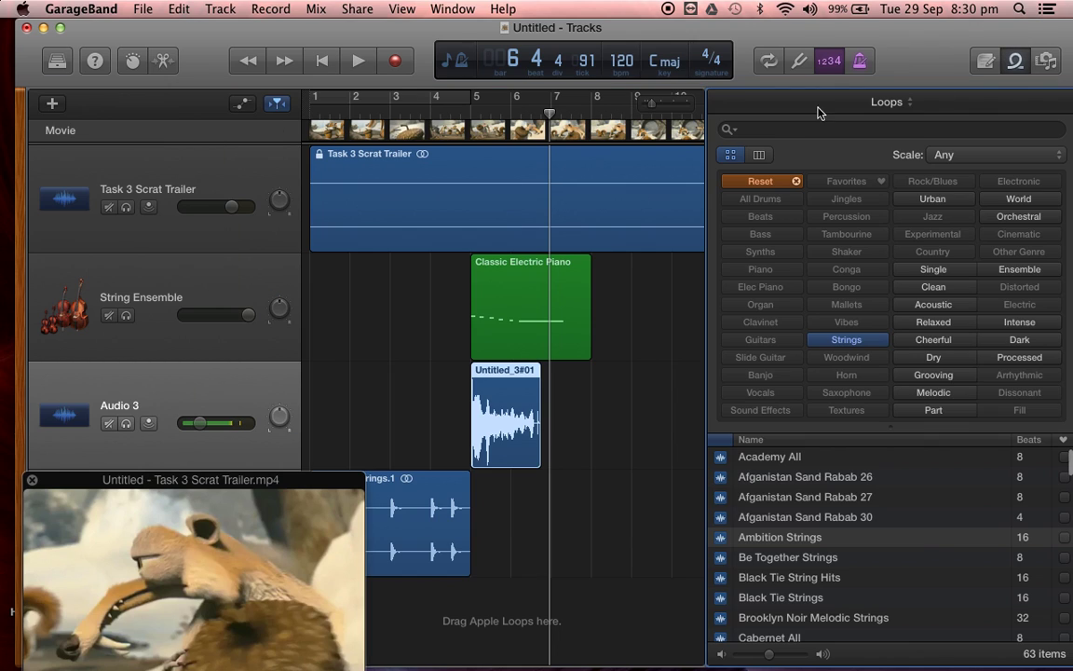
{"action": "left_click", "coordinate": [761, 183]}
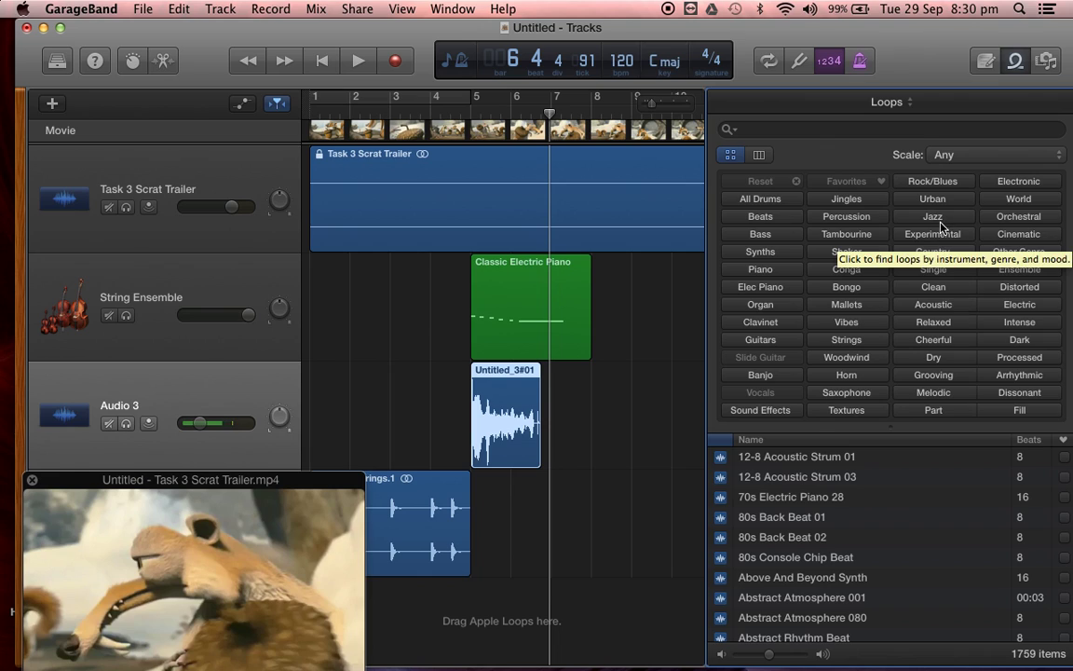
{"action": "left_click", "coordinate": [940, 375]}
{"action": "scroll", "coordinate": [880, 503], "scroll_direction": "down", "scroll_amount": 5}
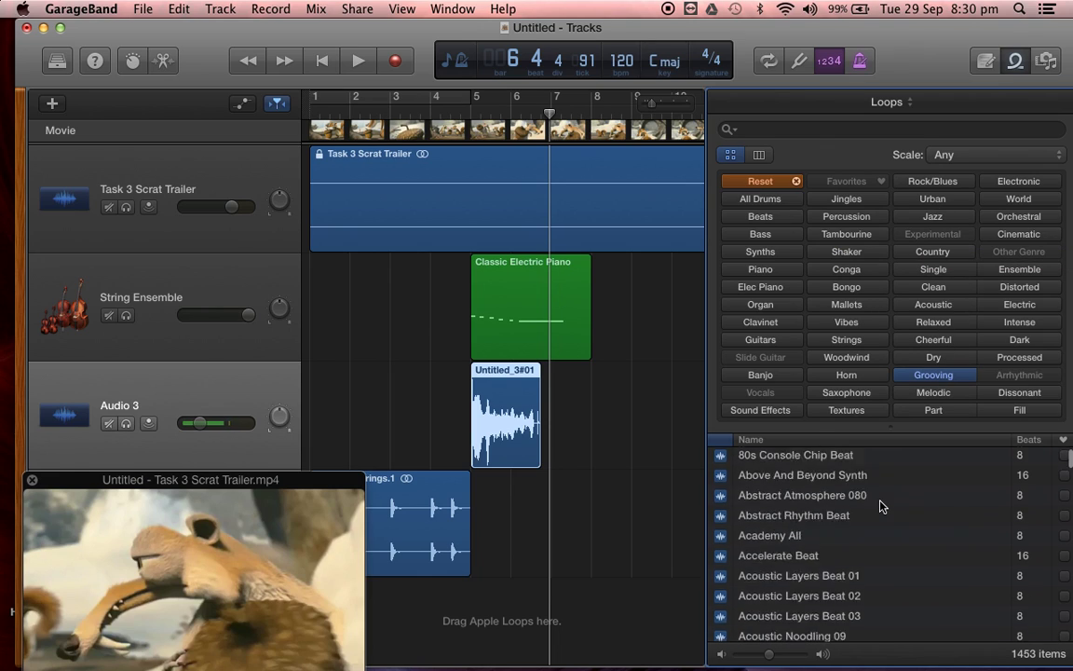
{"action": "scroll", "coordinate": [880, 503], "scroll_direction": "up", "scroll_amount": 5}
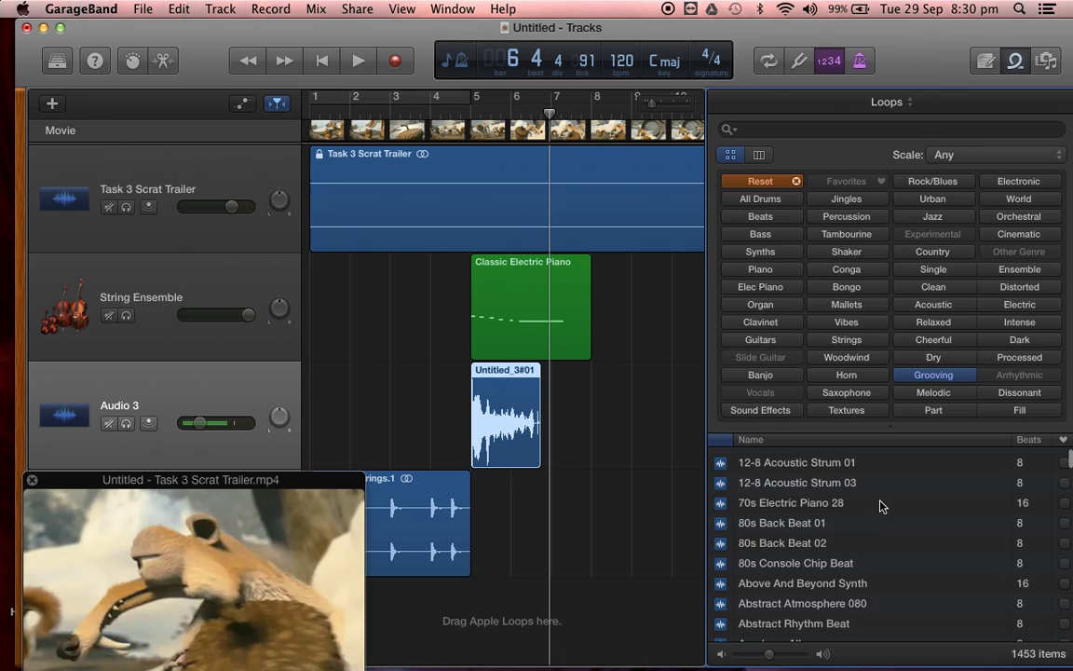
{"action": "left_click", "coordinate": [1015, 62]}
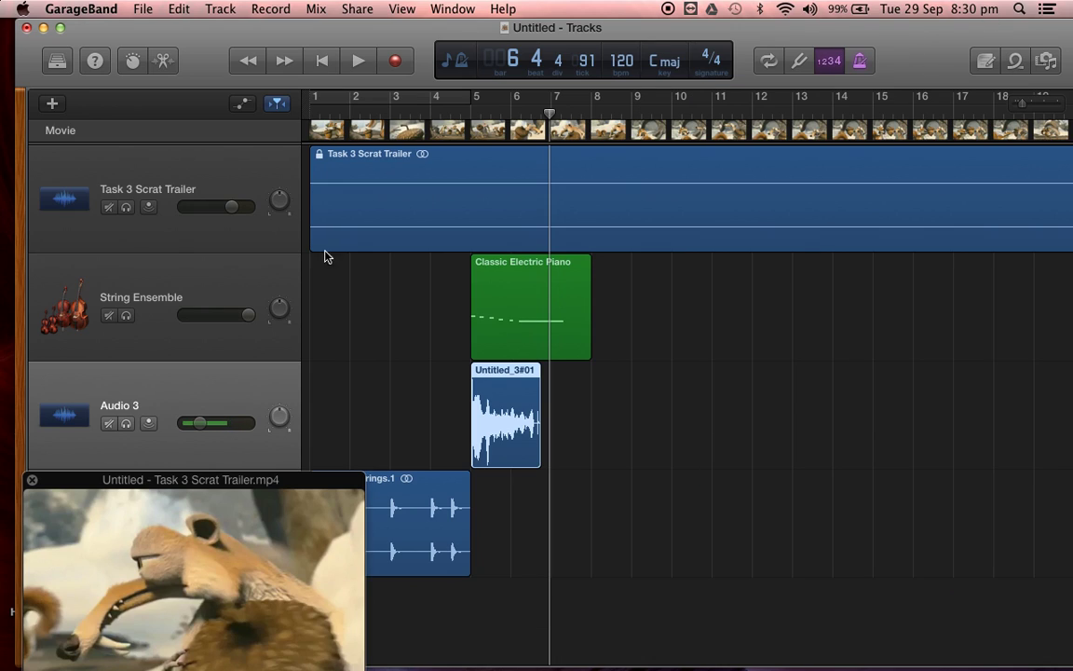